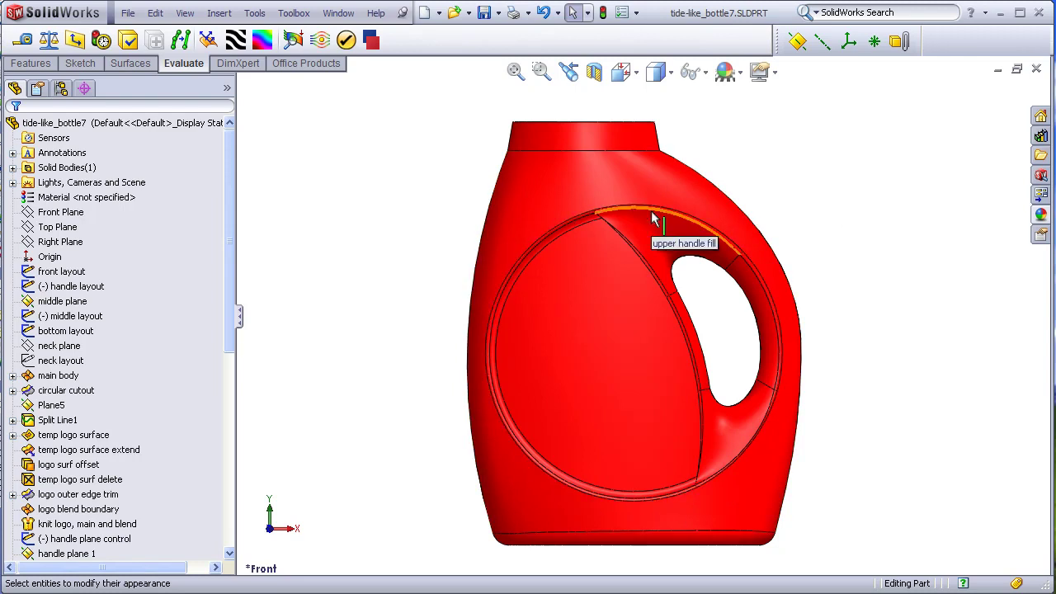
Orbit around the bottle to inspect its dented bottom, top and handle opening, then zoom onto the logo rim.
middle_drag(651, 210, 615, 106)
scroll(585, 259, down, 3)
middle_drag(585, 259, 520, 245)
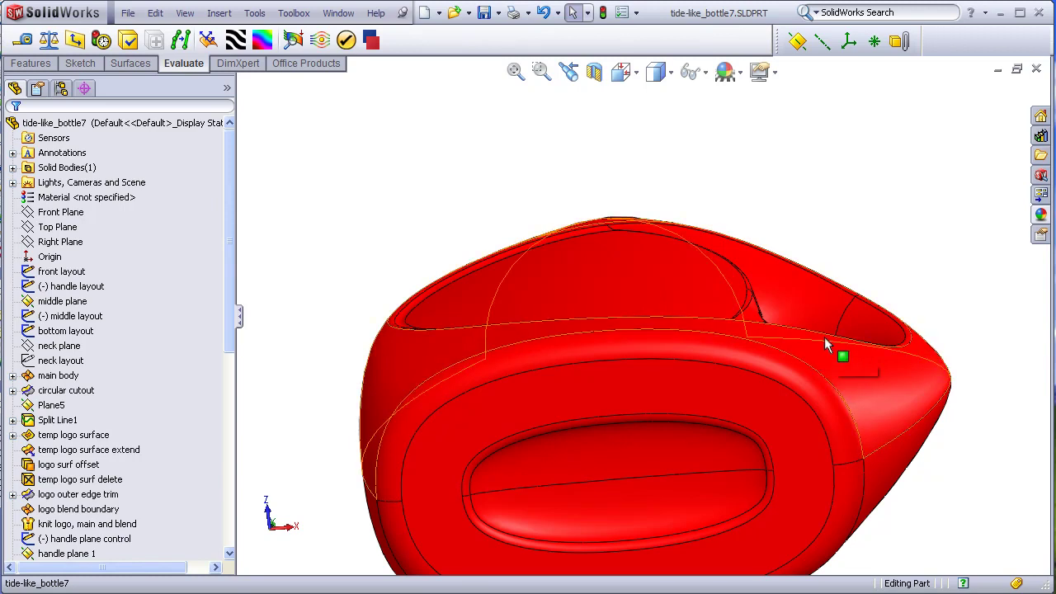
middle_drag(759, 239, 750, 408)
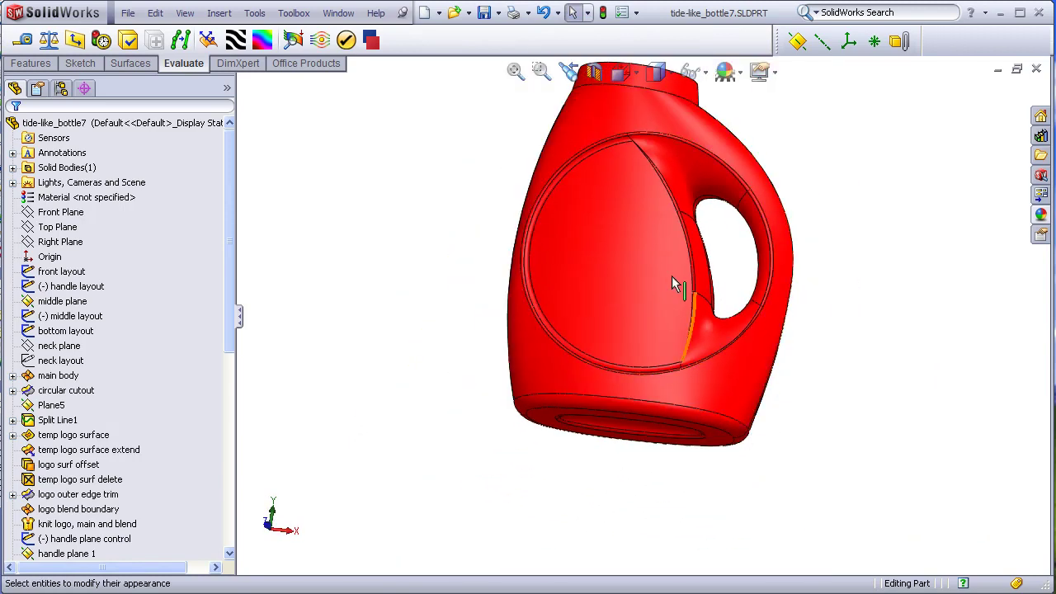
middle_drag(632, 240, 656, 72)
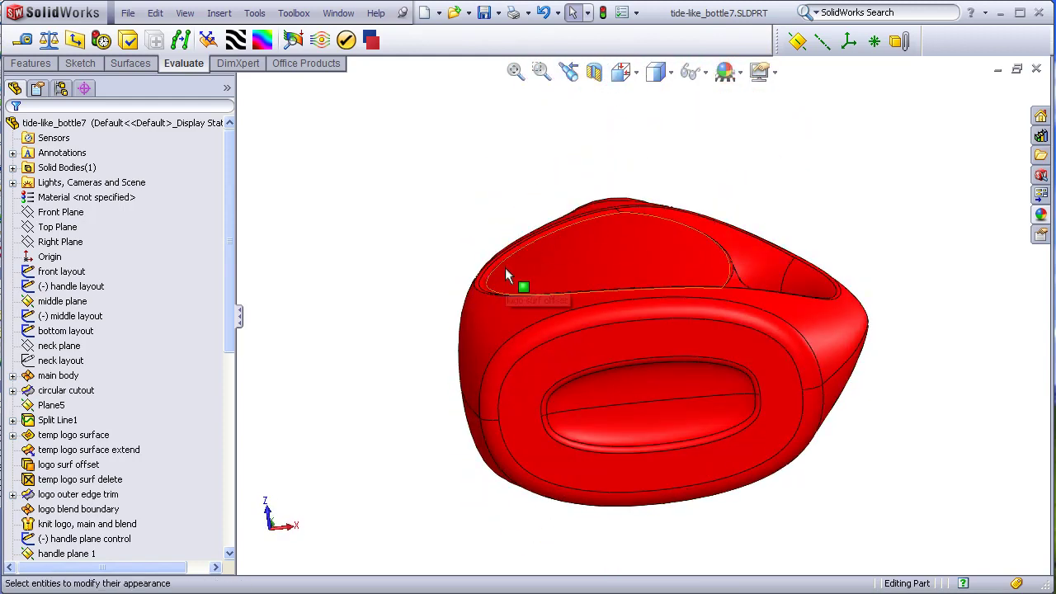
middle_drag(659, 247, 547, 227)
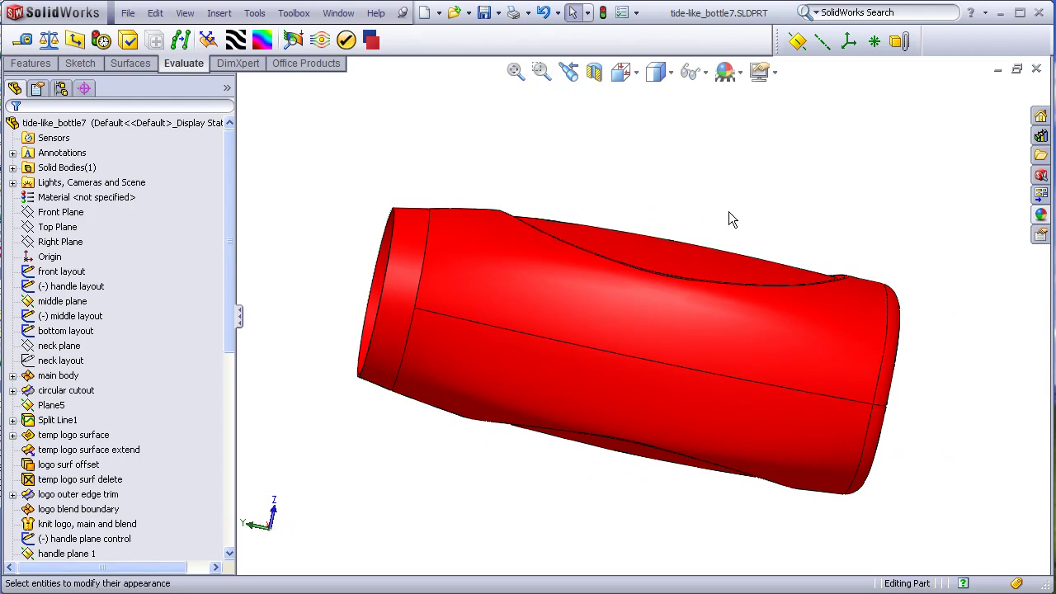
middle_drag(731, 220, 557, 339)
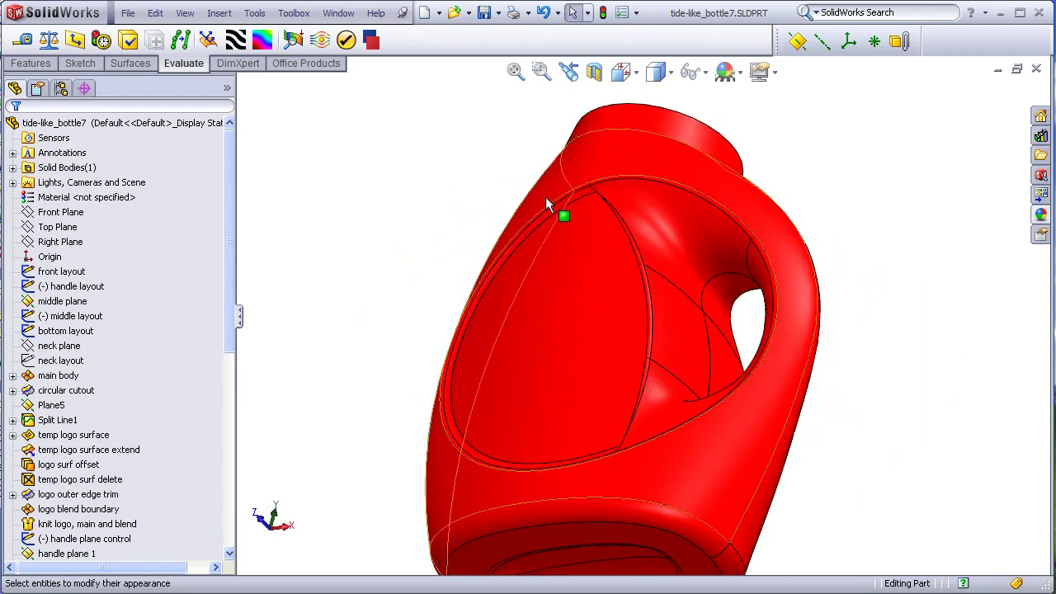
scroll(577, 209, down, 6)
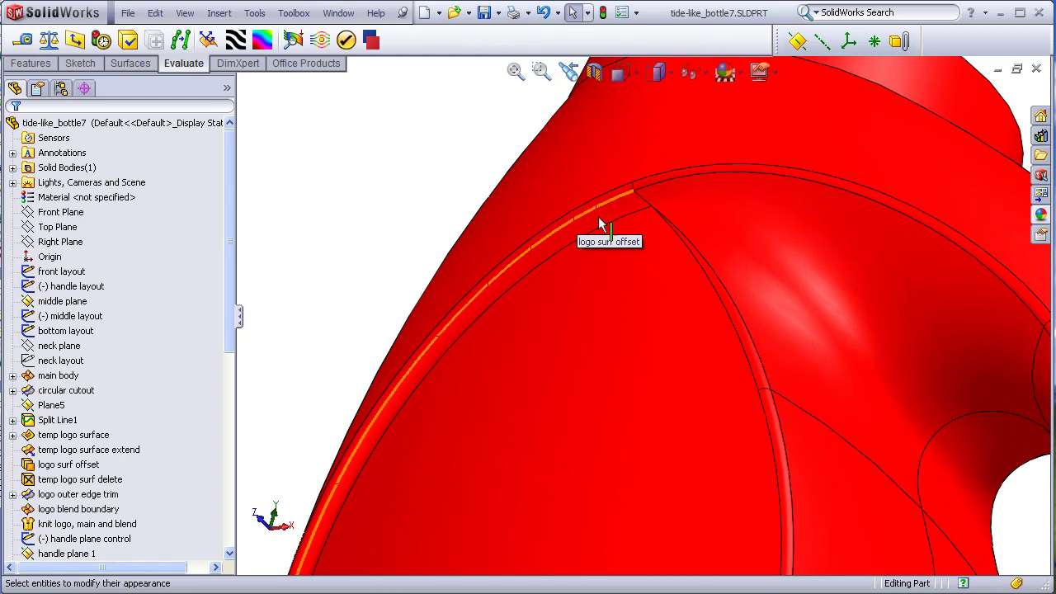
Orbit and zoom across the recessed logo face and its blend rim, finishing in the Left view.
middle_drag(617, 229, 714, 348)
scroll(618, 296, up, 3)
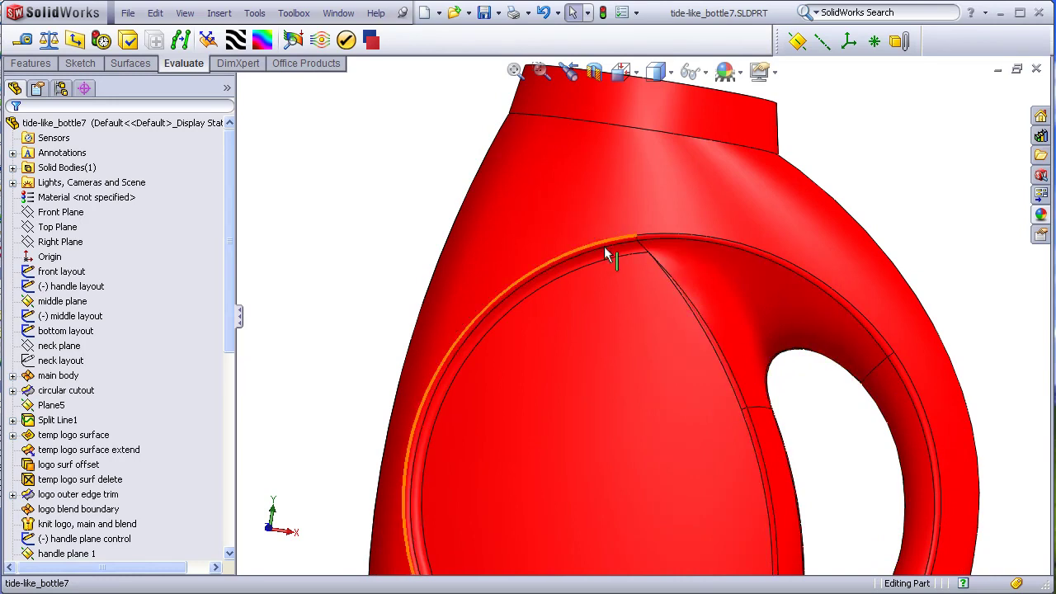
middle_drag(764, 298, 733, 176)
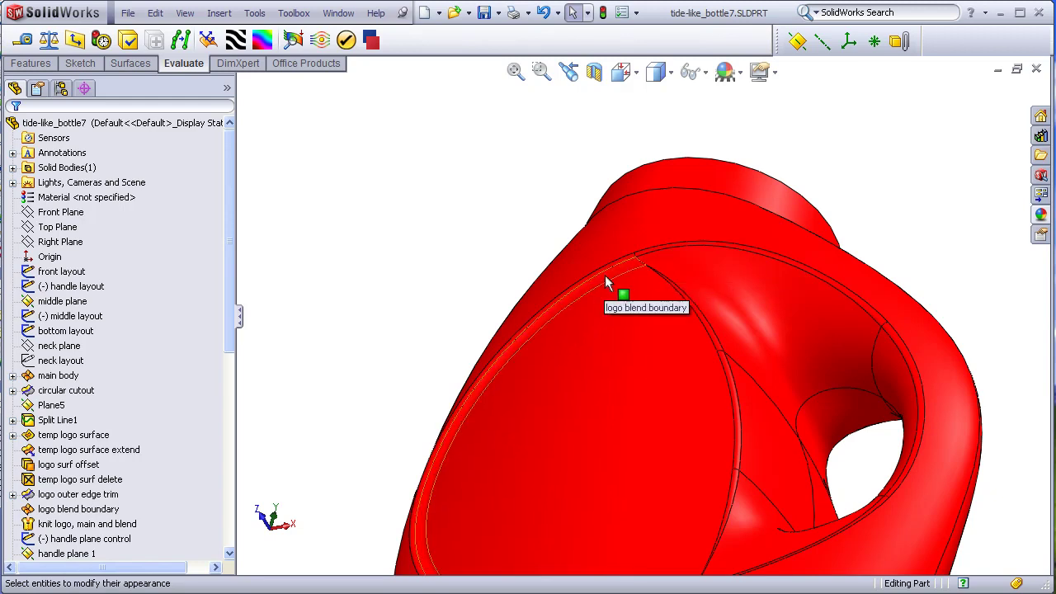
key(ctrl+3)
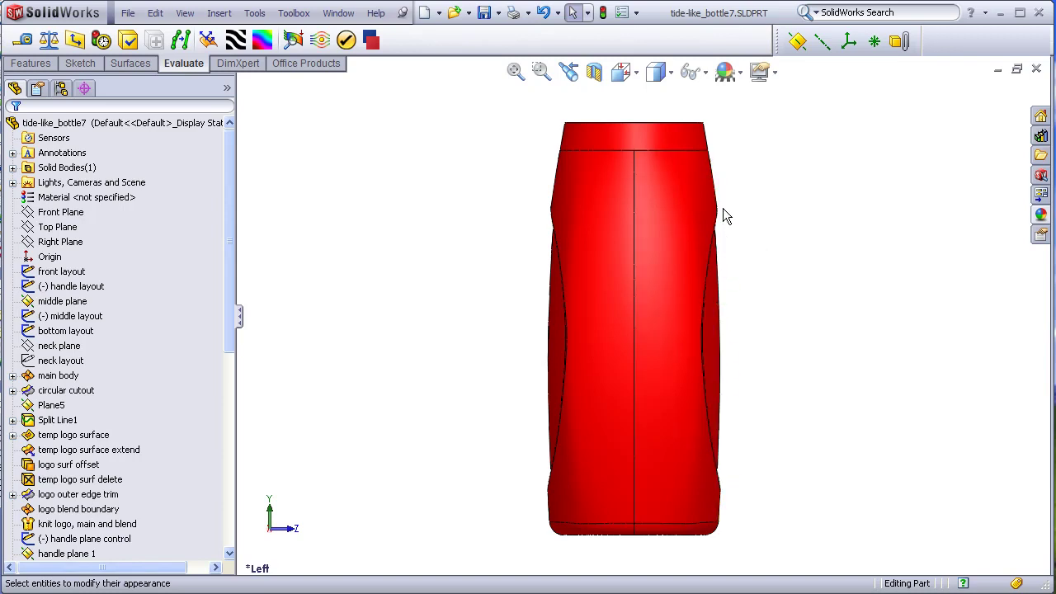
Rotate the bottle through angled and edge-on profiles, then switch to the Front view.
key(Left)
key(Left)
key(Left)
key(Left)
key(Left)
key(Left)
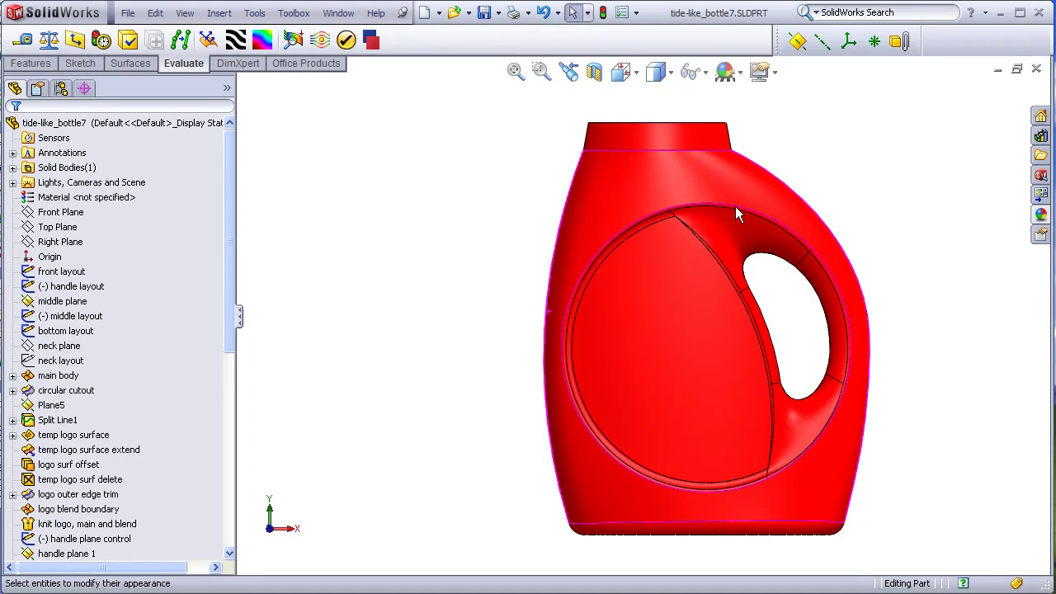
key(Left)
key(Left)
key(Left)
key(Left)
key(Left)
key(Left)
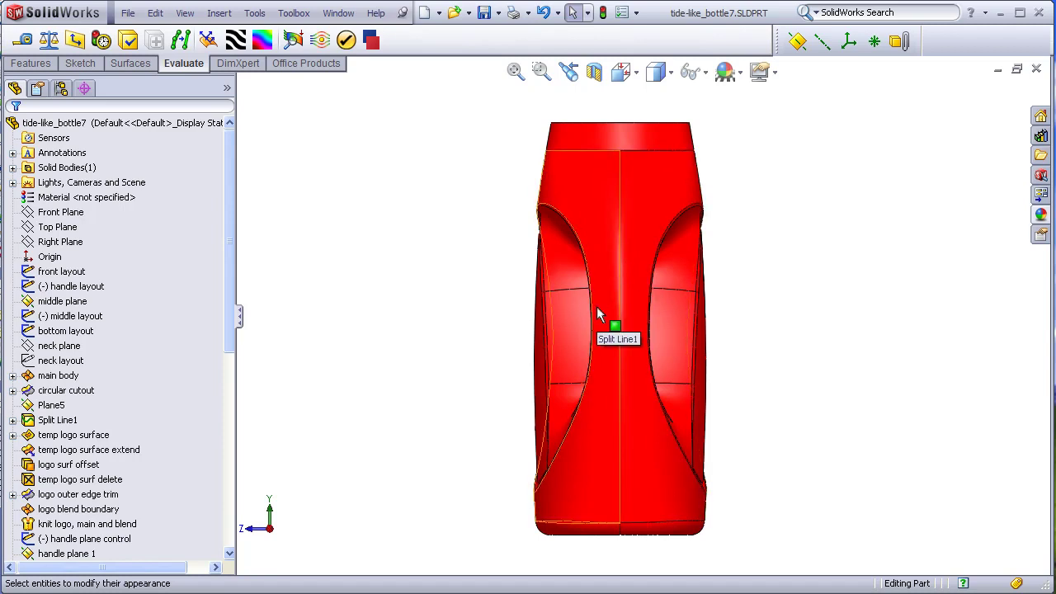
key(ctrl+1)
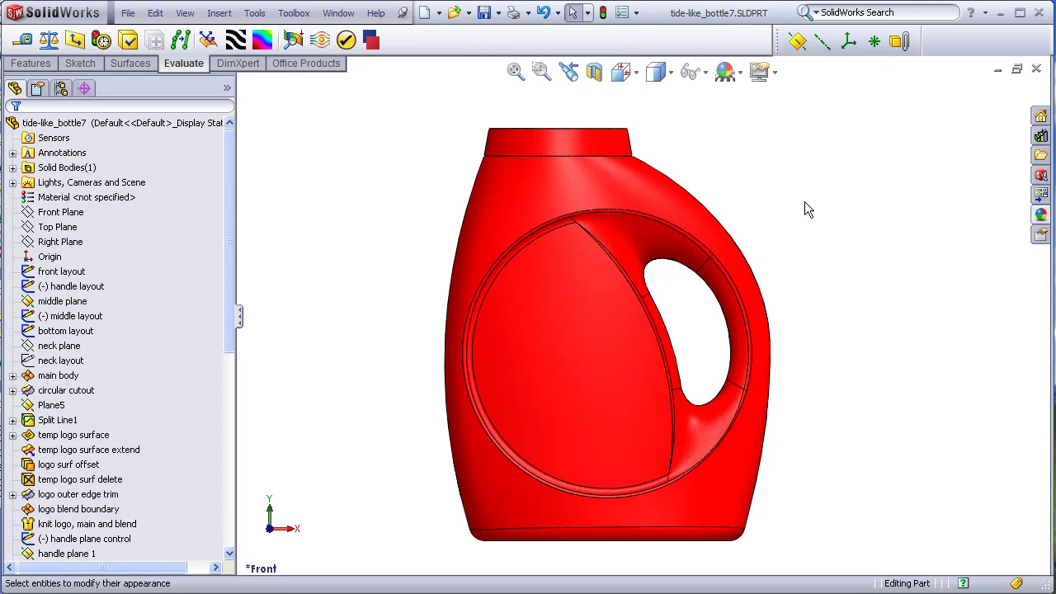
Roll the history back to just after 'main body' and view the bare body from the front.
drag(229, 349, 163, 382)
middle_drag(335, 351, 334, 426)
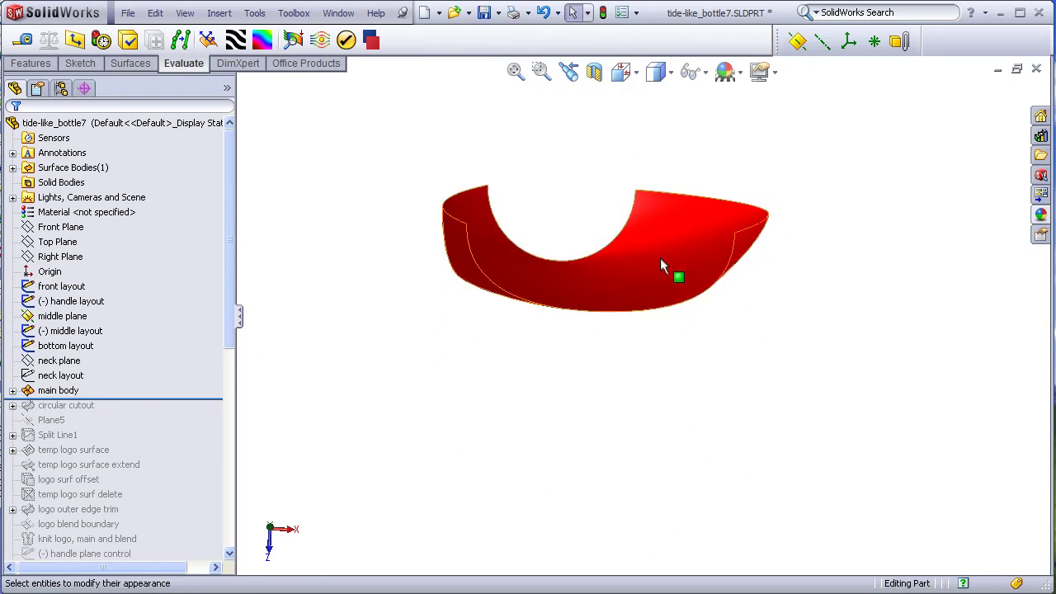
middle_drag(745, 236, 692, 212)
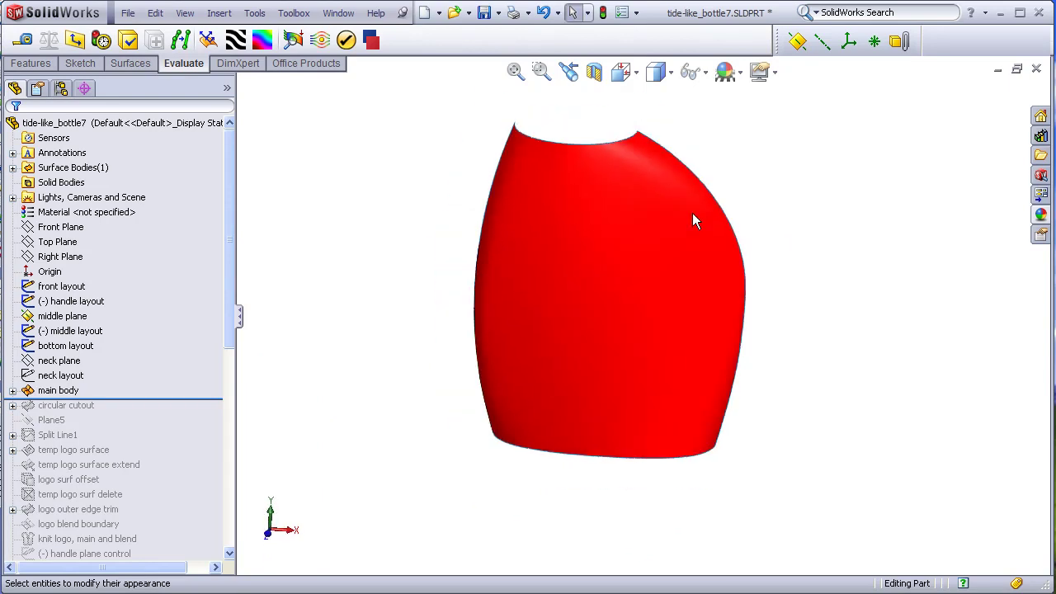
click(624, 72)
click(649, 101)
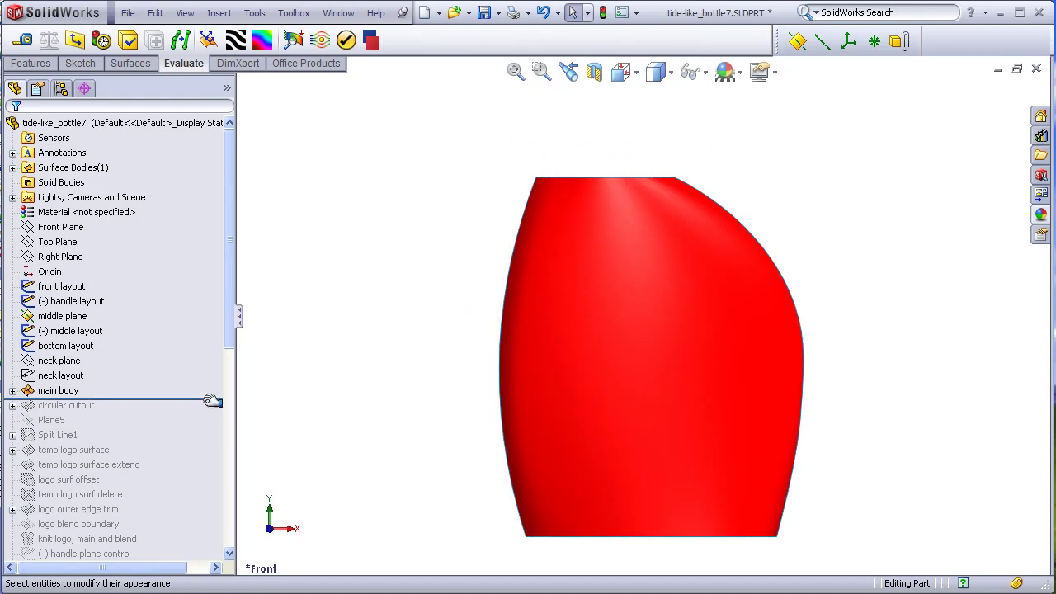
drag(213, 401, 212, 412)
Replay the circular cutout, inspect the hole, then advance through Split Line1 and temp logo surface.
middle_drag(320, 416, 205, 429)
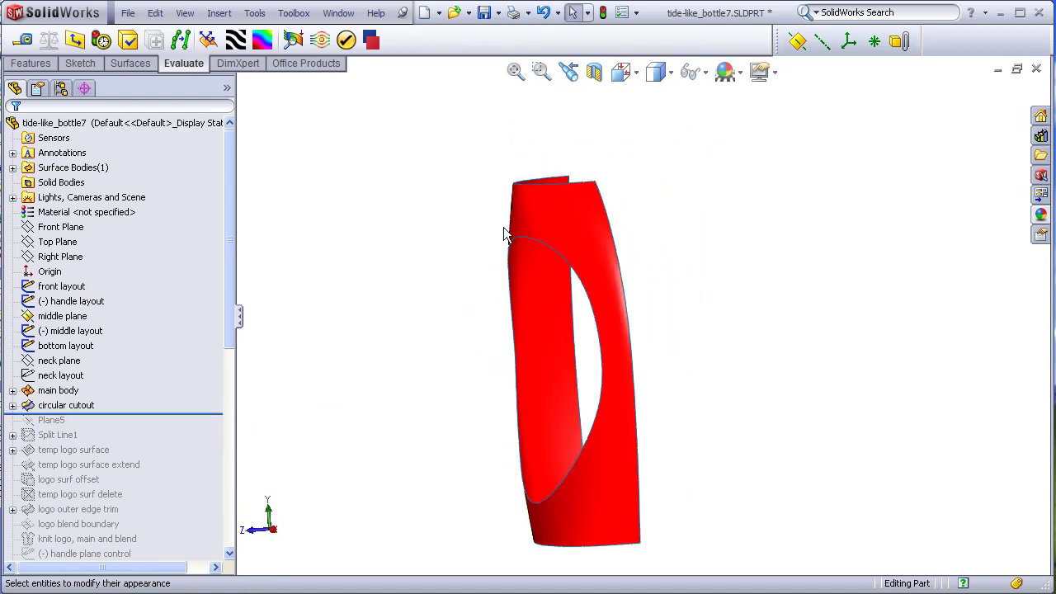
middle_drag(525, 287, 495, 317)
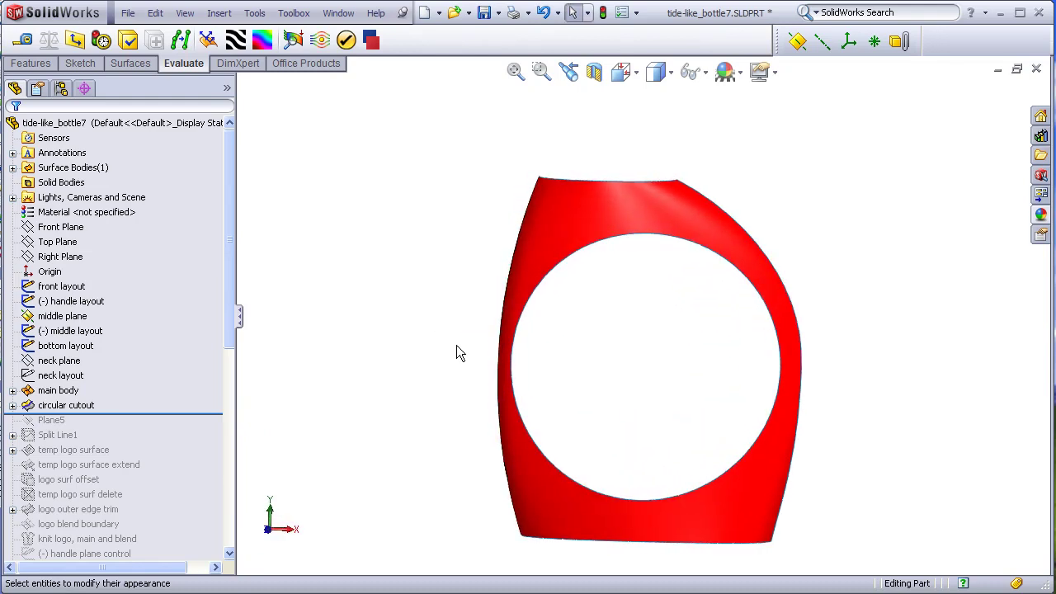
middle_drag(460, 353, 561, 397)
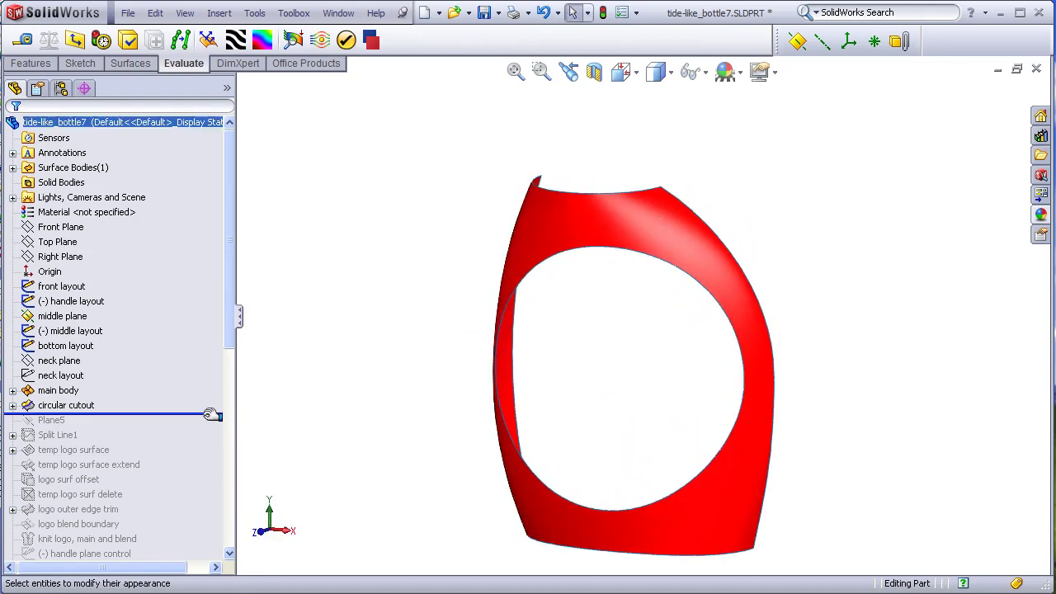
drag(209, 414, 206, 458)
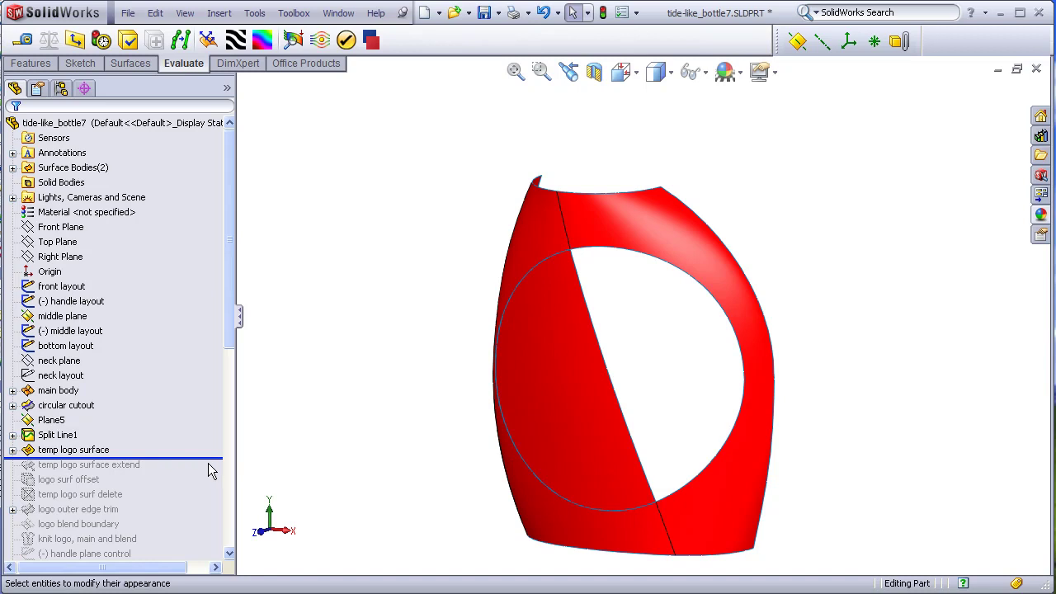
Replay temp logo surface extend and logo surf offset, then view the offset surface edge-on.
drag(208, 459, 210, 472)
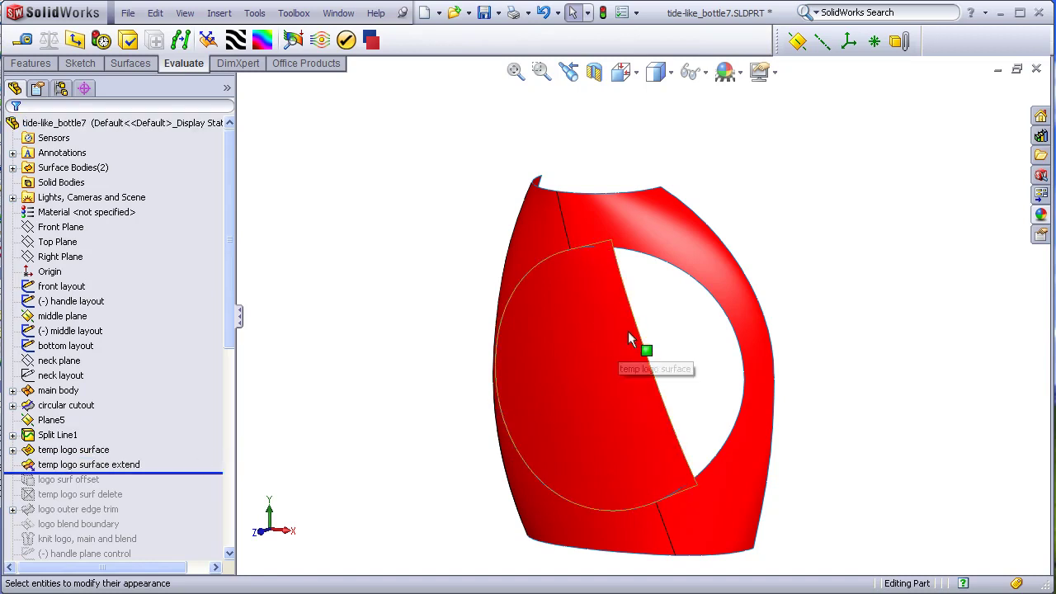
drag(199, 473, 196, 487)
scroll(642, 271, down, 5)
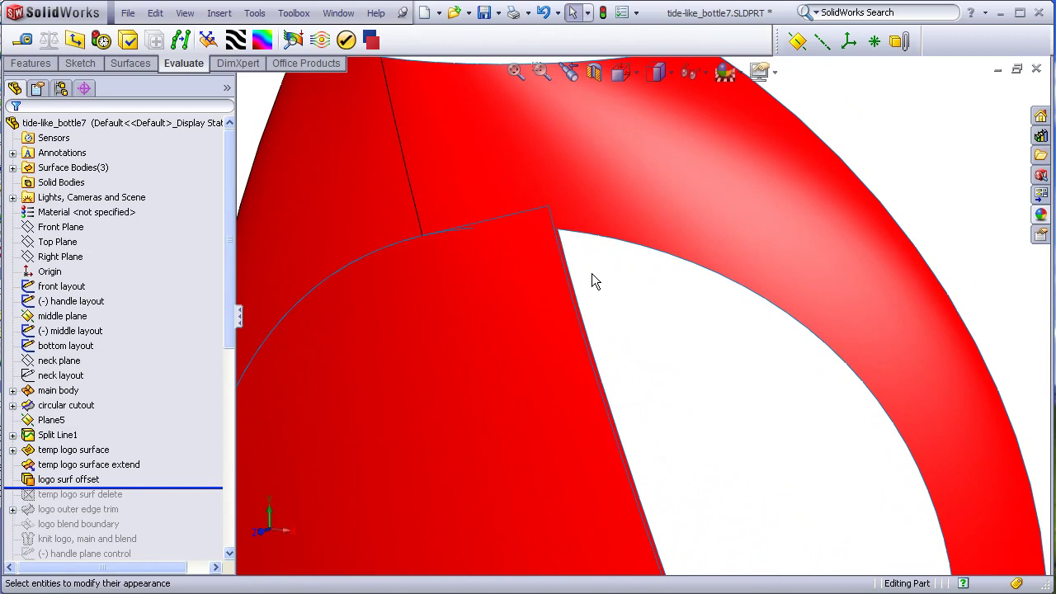
middle_drag(591, 275, 531, 274)
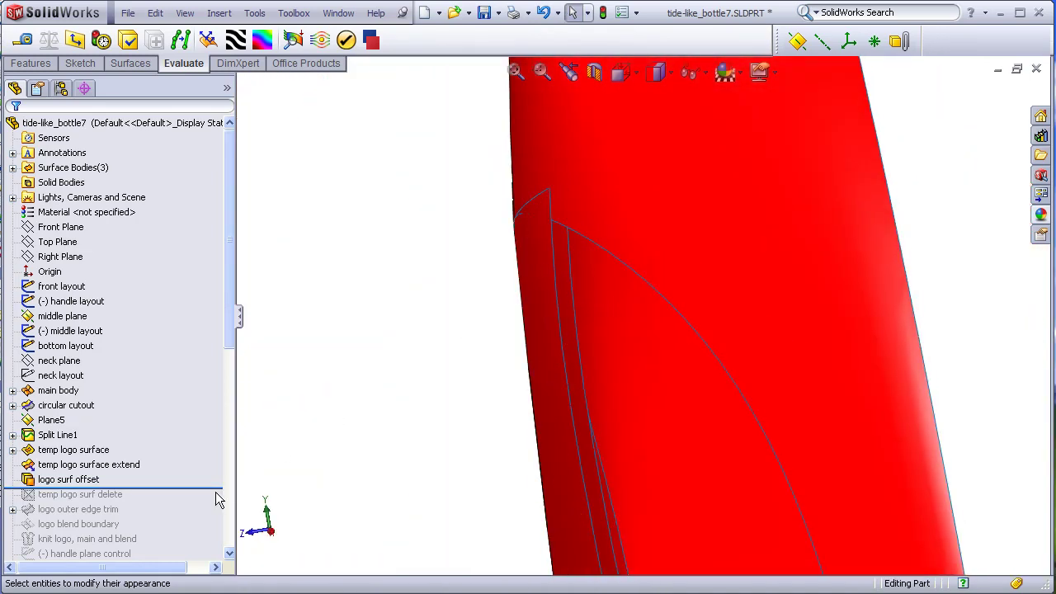
Replay temp logo surf delete and view the two remaining surface bodies from the front.
drag(212, 488, 208, 502)
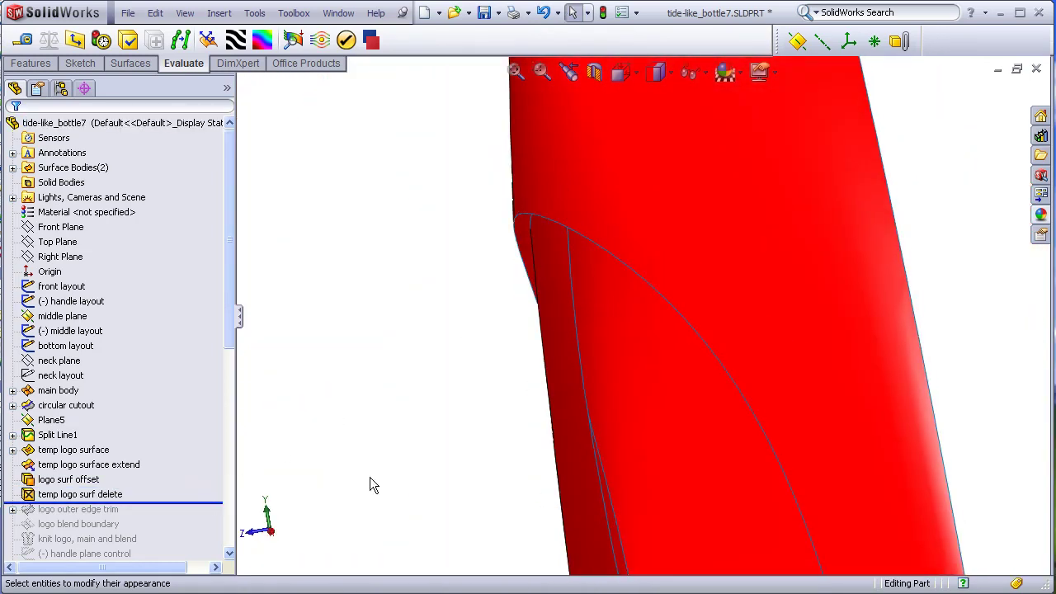
scroll(433, 477, up, 4)
scroll(521, 217, up, 2)
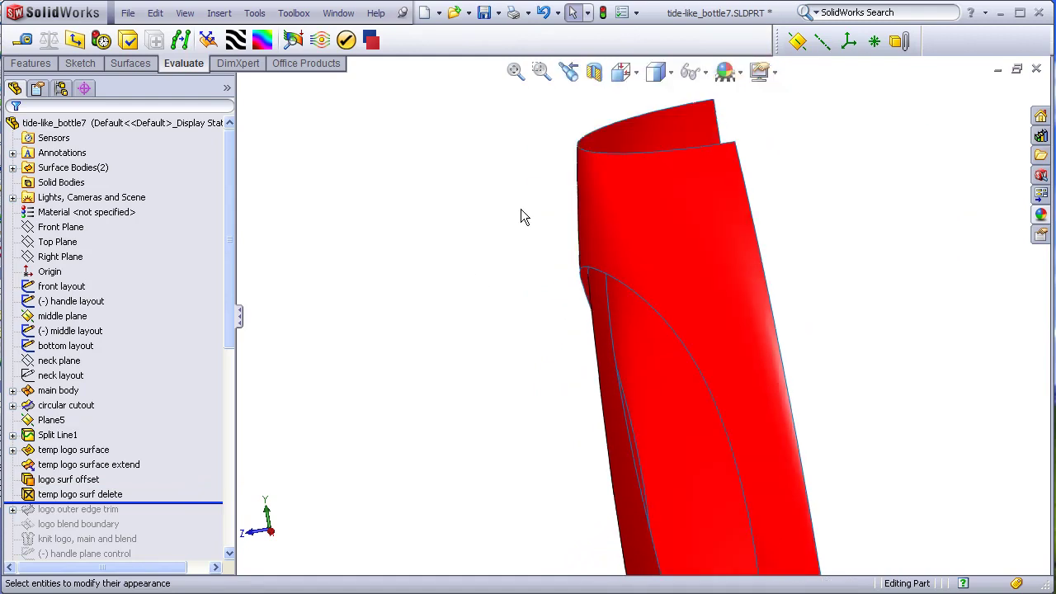
click(621, 72)
click(645, 131)
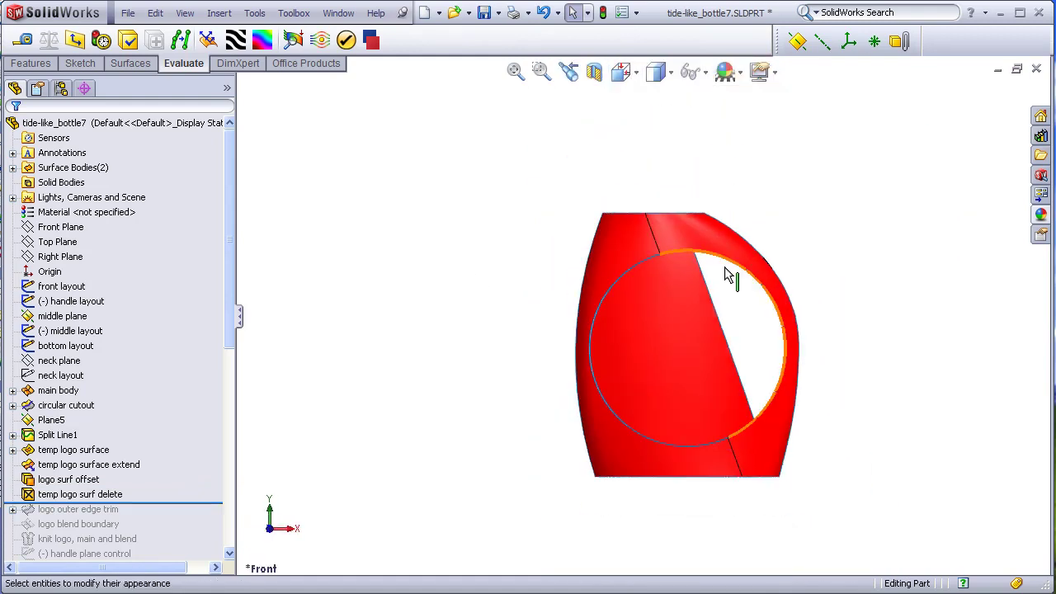
scroll(823, 379, down, 2)
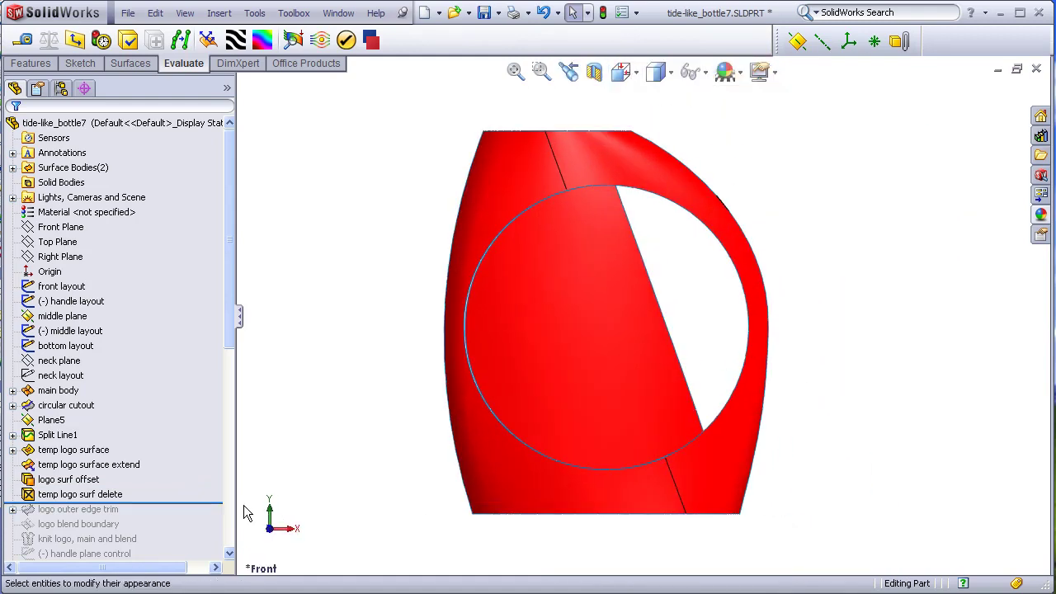
Replay logo outer edge trim and logo blend boundary, then orbit and zoom to inspect the blend ring.
drag(220, 502, 220, 517)
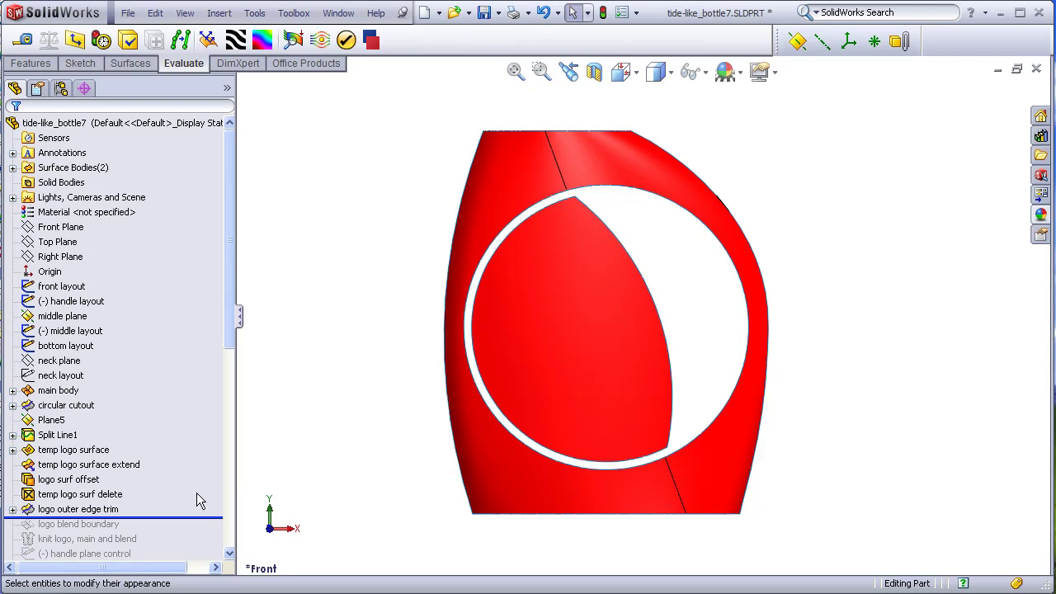
drag(199, 518, 200, 532)
middle_drag(322, 460, 386, 405)
scroll(518, 226, down, 3)
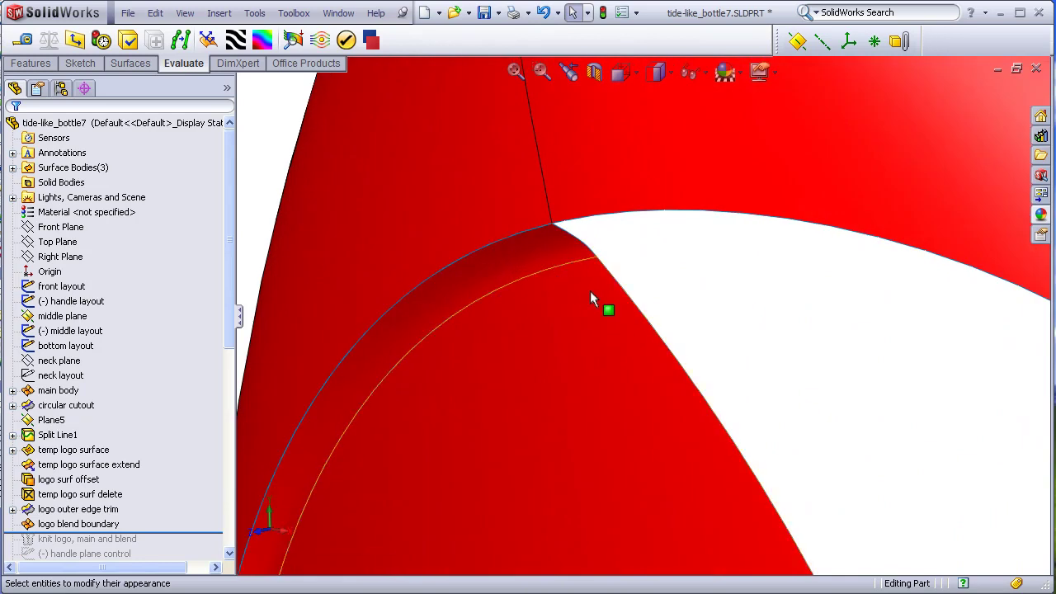
Fit the bottle section in view, face it front, and replay the right inner handle surface.
click(515, 70)
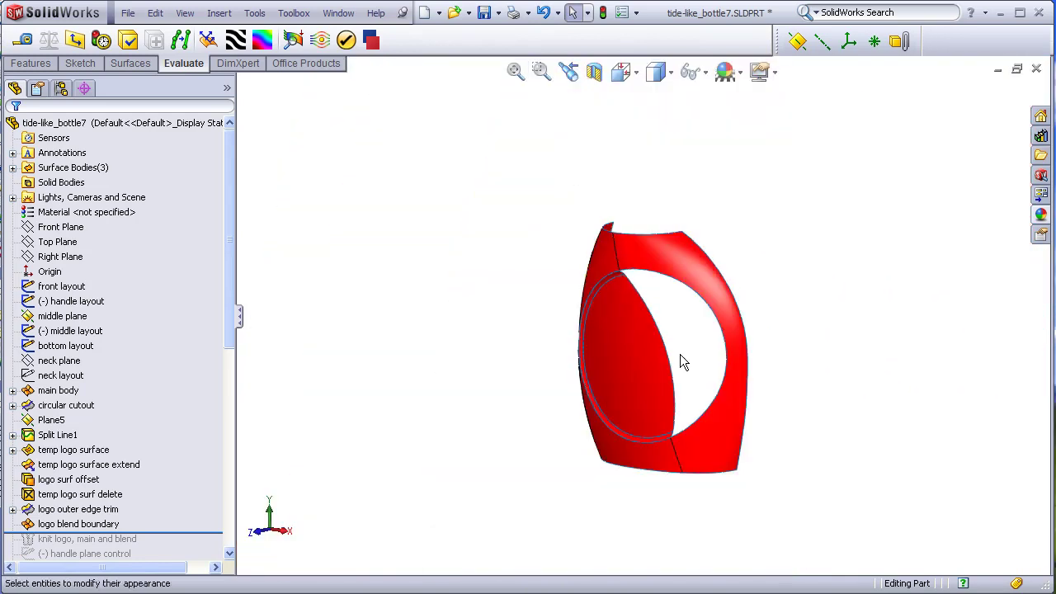
scroll(692, 359, down, 2)
middle_drag(693, 360, 738, 330)
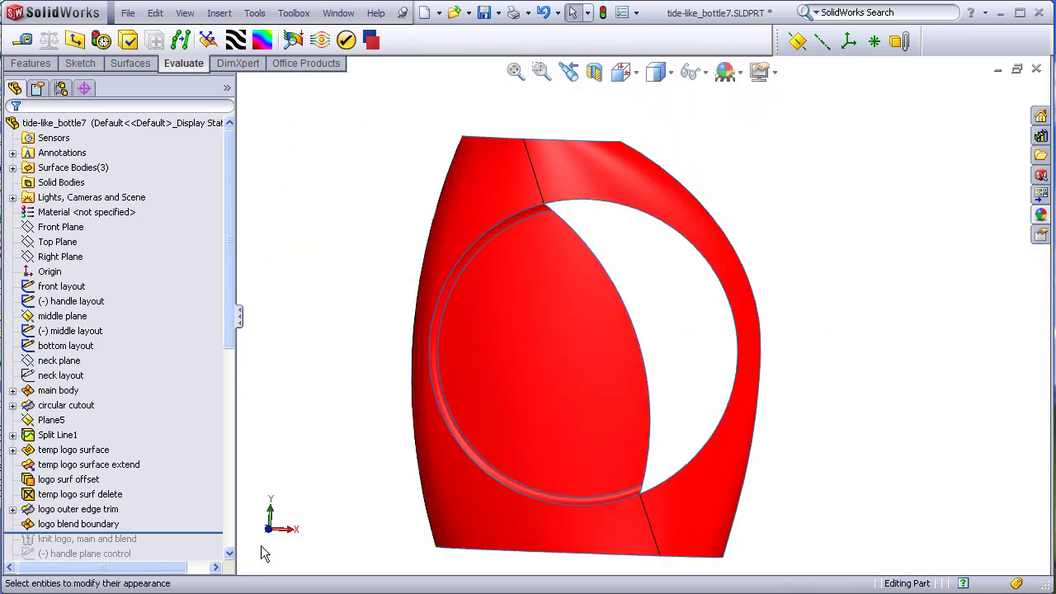
drag(228, 337, 195, 481)
click(719, 307)
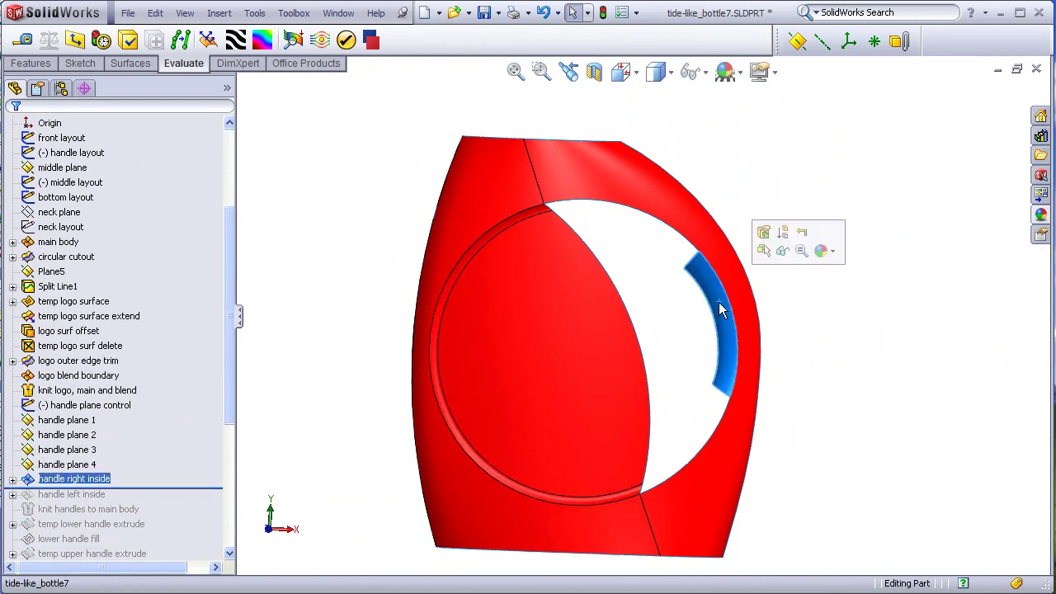
Replay the left inner handle surface and check its new face.
drag(196, 482, 192, 517)
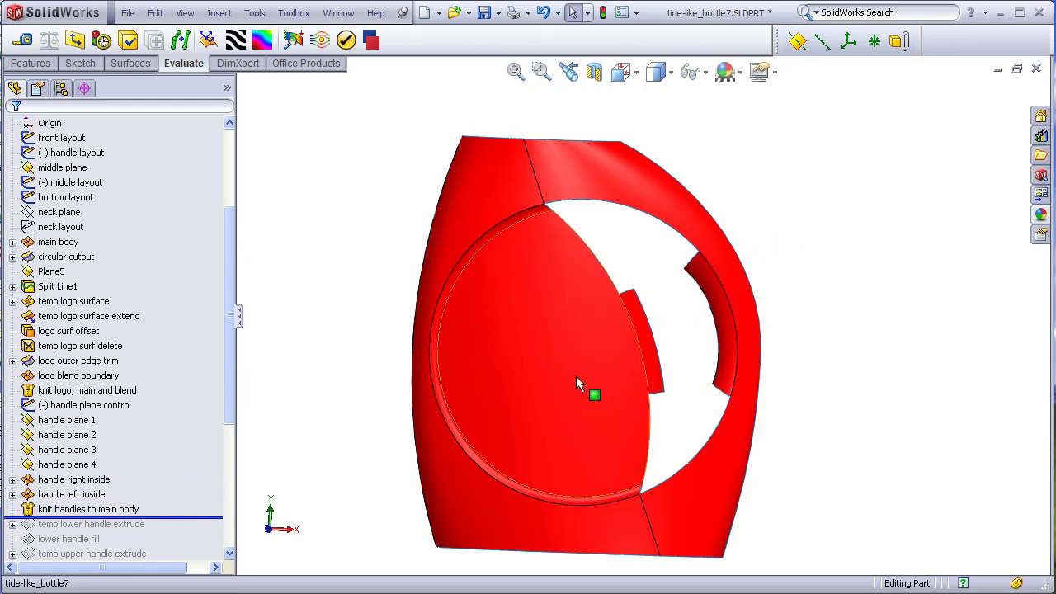
click(649, 333)
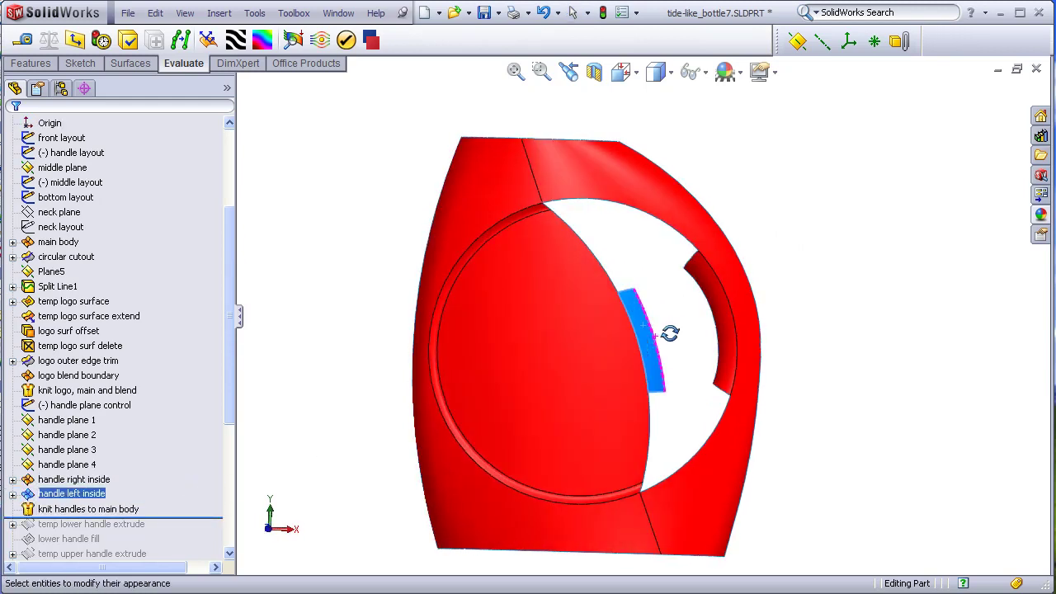
click(405, 331)
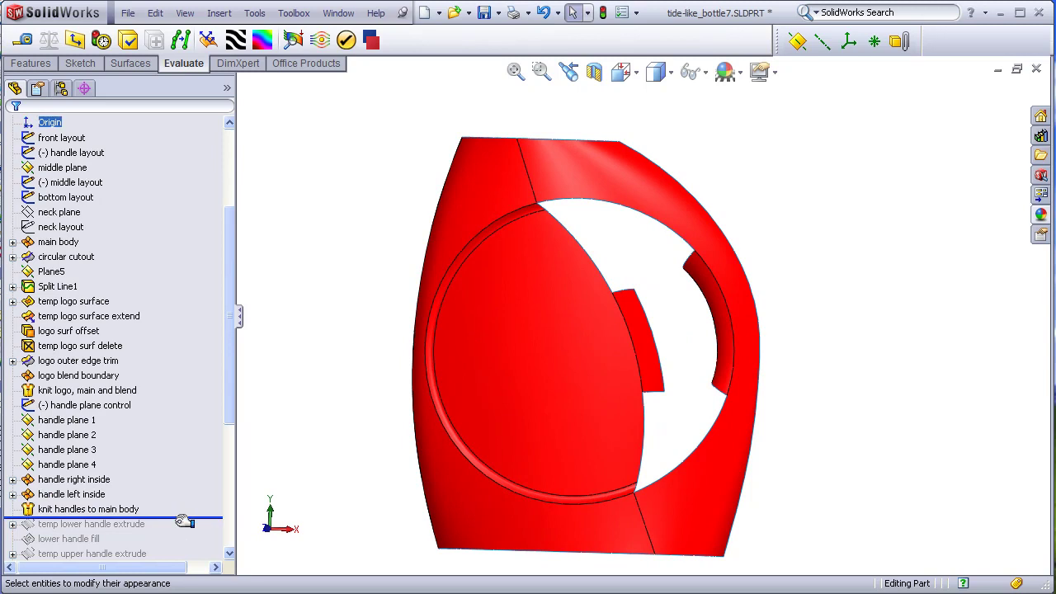
drag(183, 521, 190, 489)
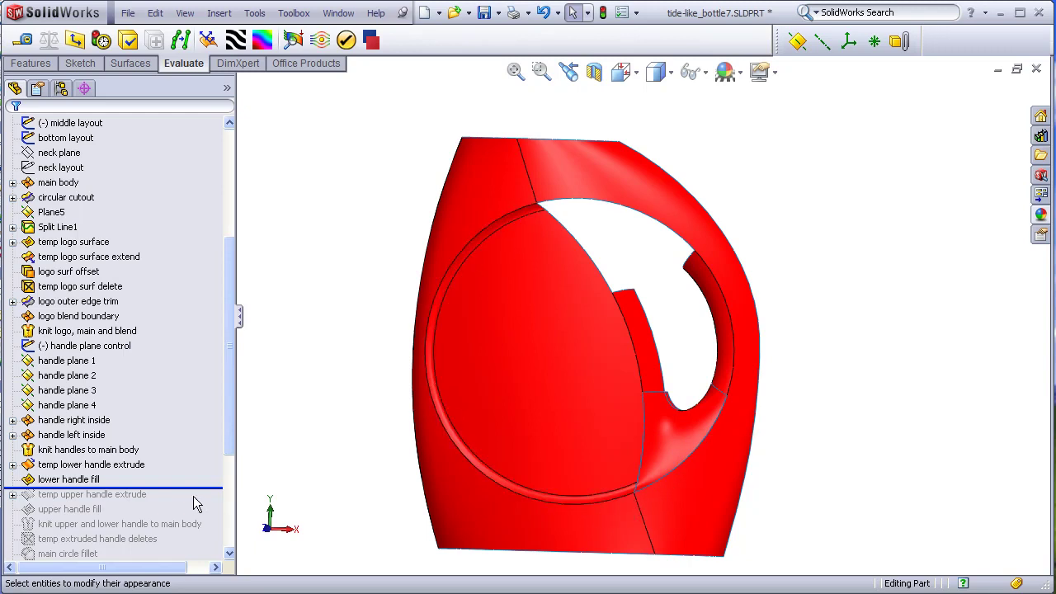
Replay the lower and upper handle fills and inspect the handle opening.
drag(203, 487, 203, 516)
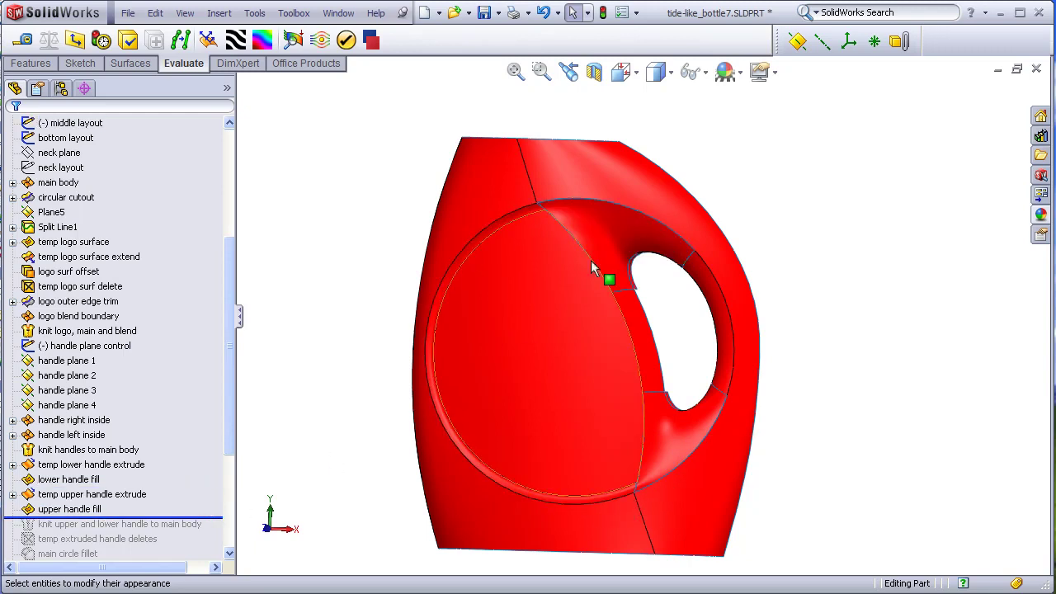
middle_drag(674, 332, 666, 305)
scroll(230, 462, down, 3)
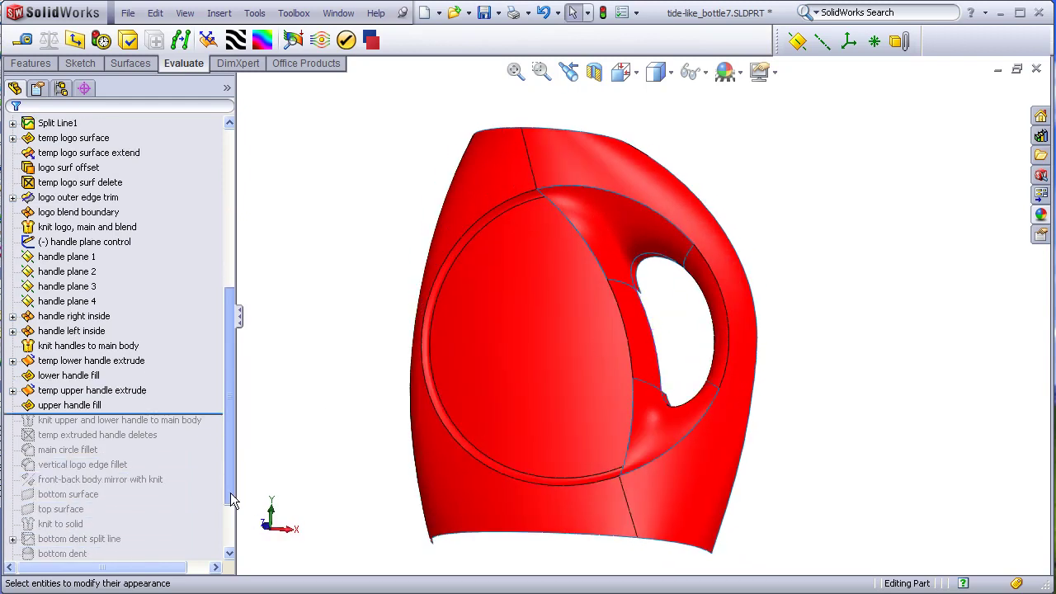
Replay the handle knit, the temporary extrude deletes and the main circle fillet.
click(223, 400)
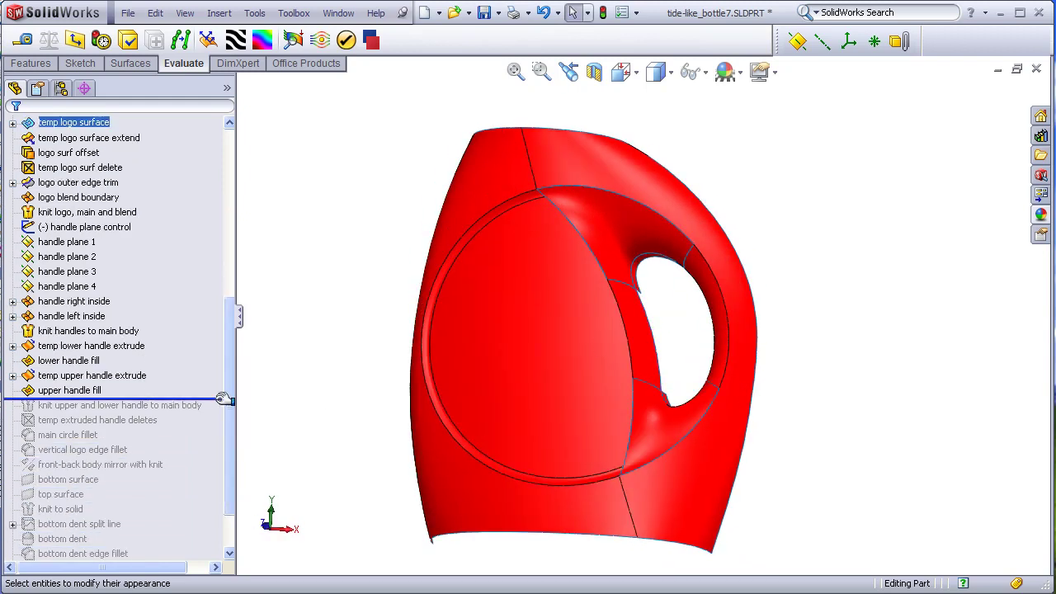
drag(223, 400, 221, 427)
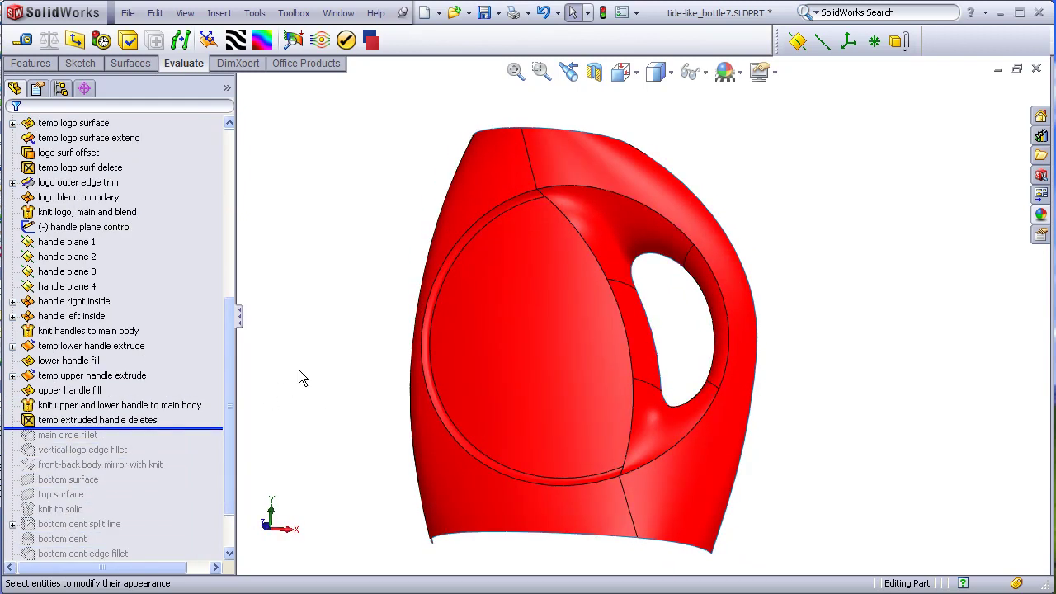
drag(212, 429, 213, 443)
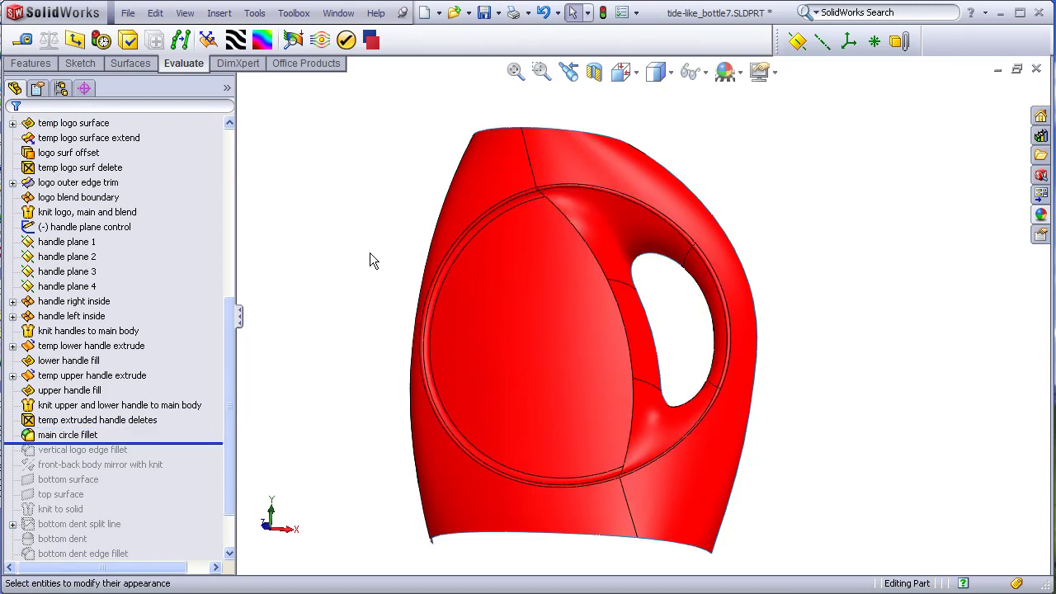
Replay the vertical logo edge fillet and the front-back body mirror with knit.
middle_drag(371, 257, 270, 425)
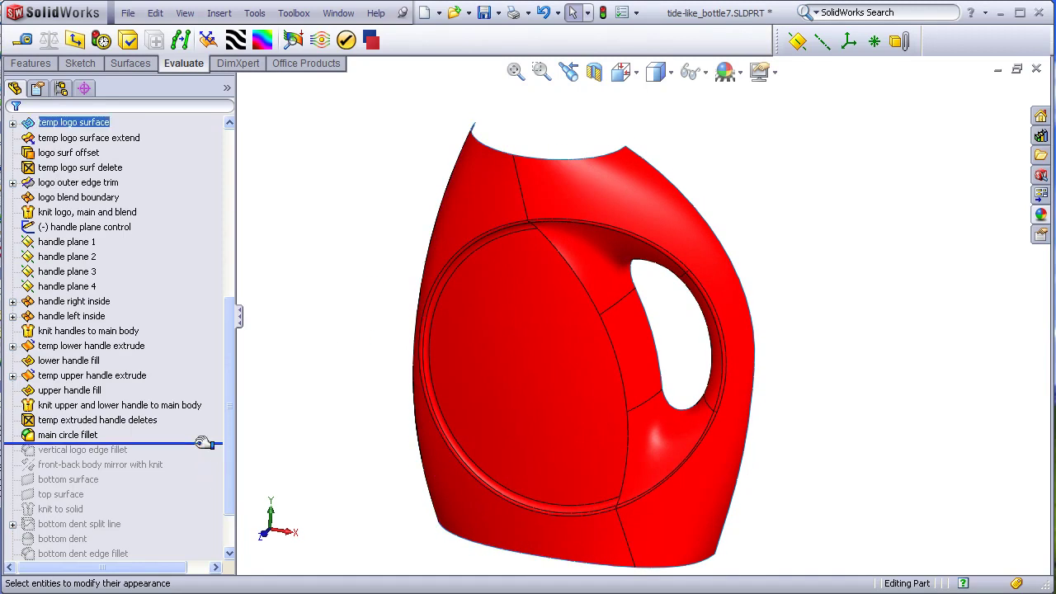
drag(203, 443, 198, 458)
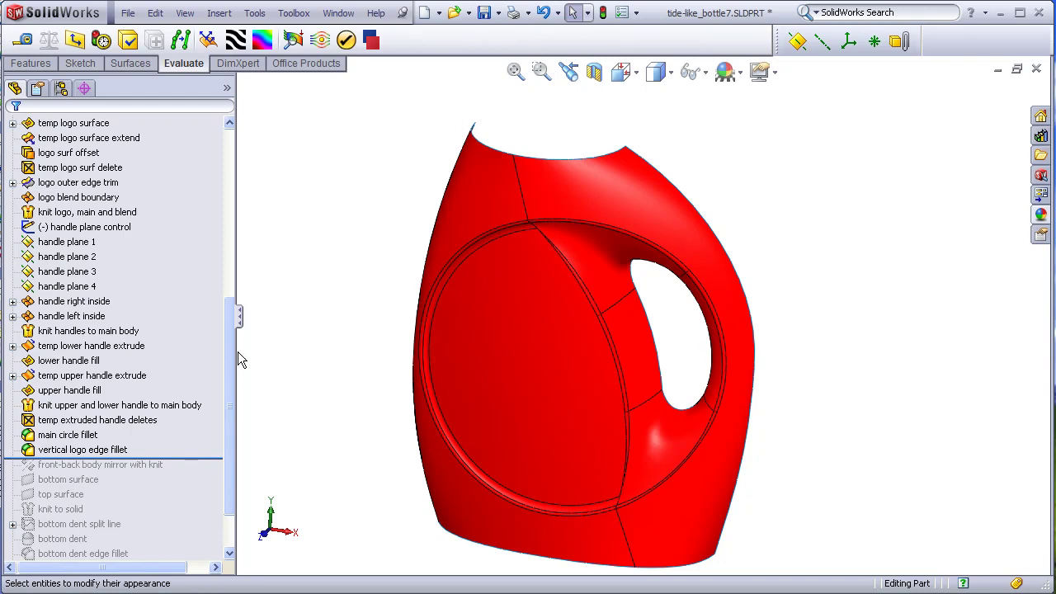
drag(208, 463, 208, 472)
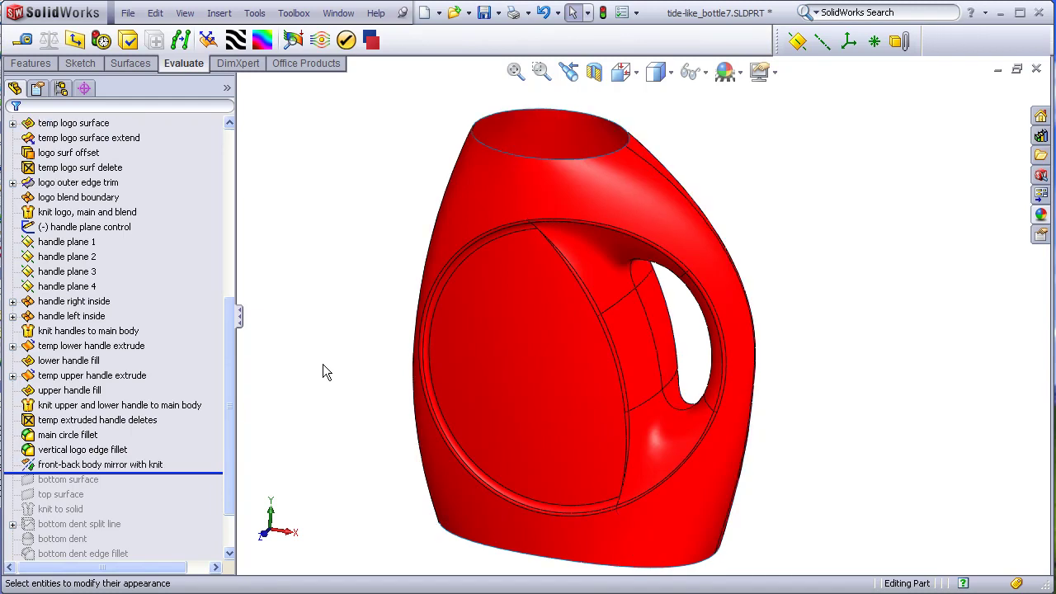
Replay 'bottom surface', 'top surface' and 'knit to solid', checking the capped underside.
drag(217, 474, 216, 484)
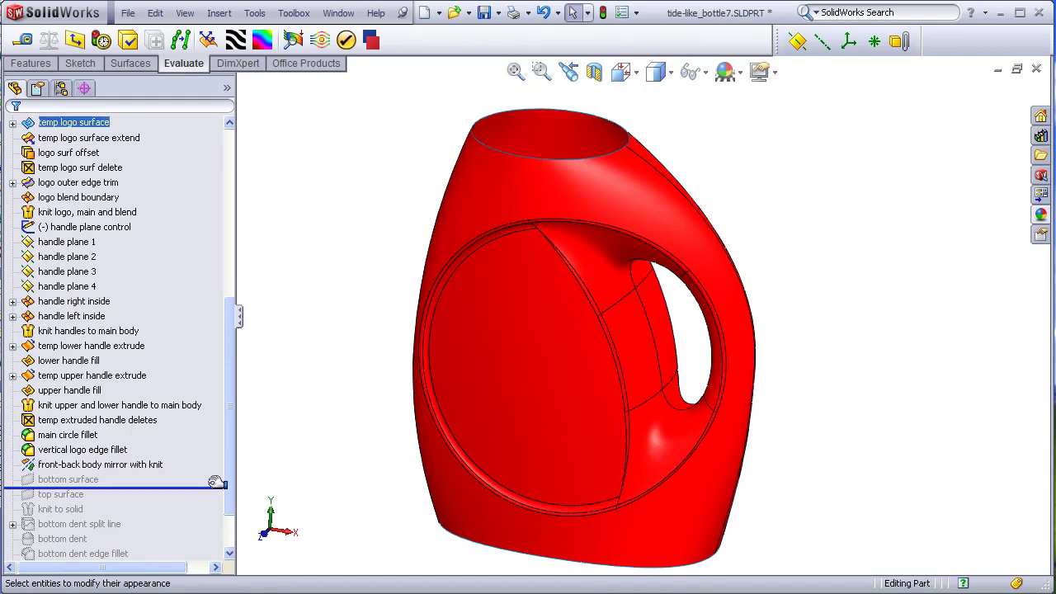
middle_drag(299, 481, 272, 487)
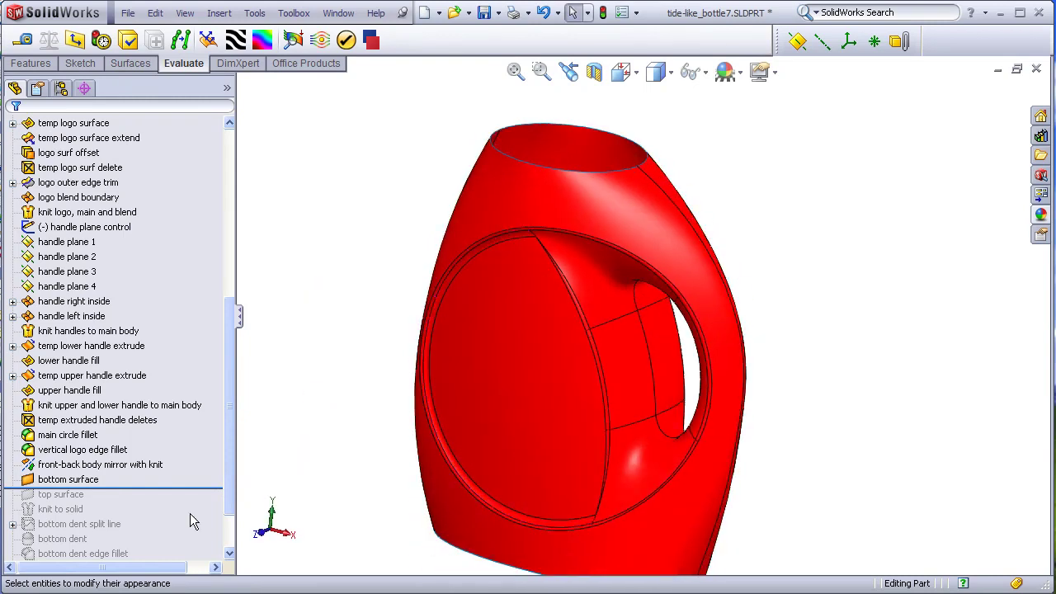
drag(192, 487, 193, 501)
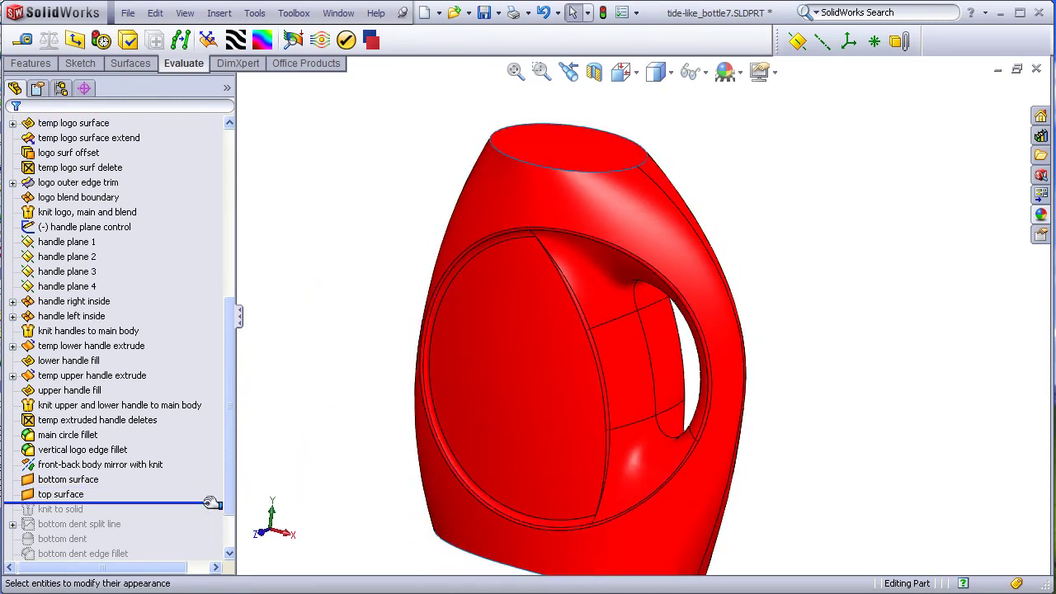
drag(211, 502, 209, 518)
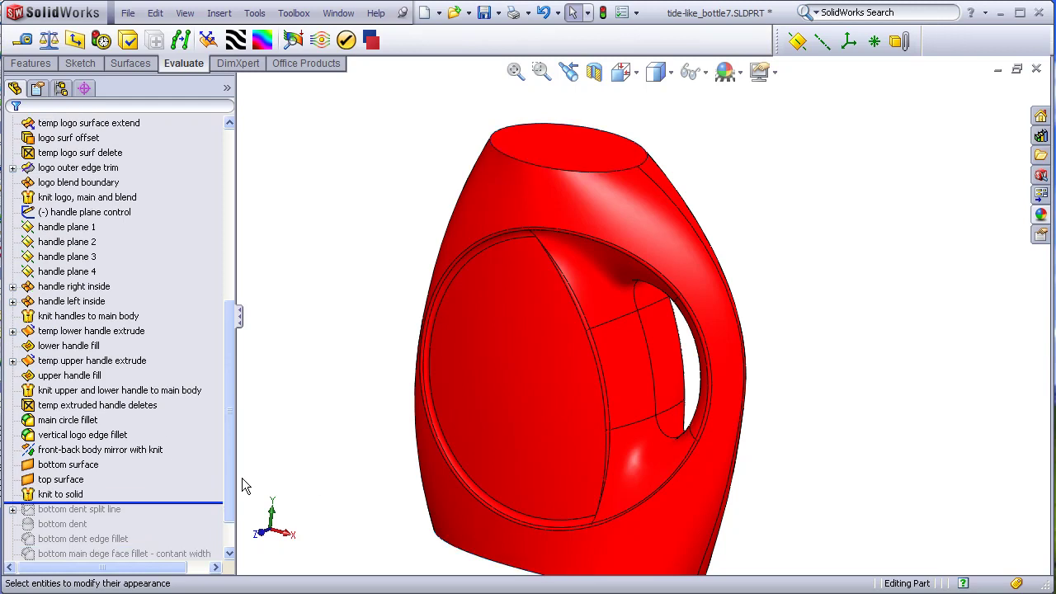
scroll(231, 479, down, 1)
middle_drag(255, 474, 351, 335)
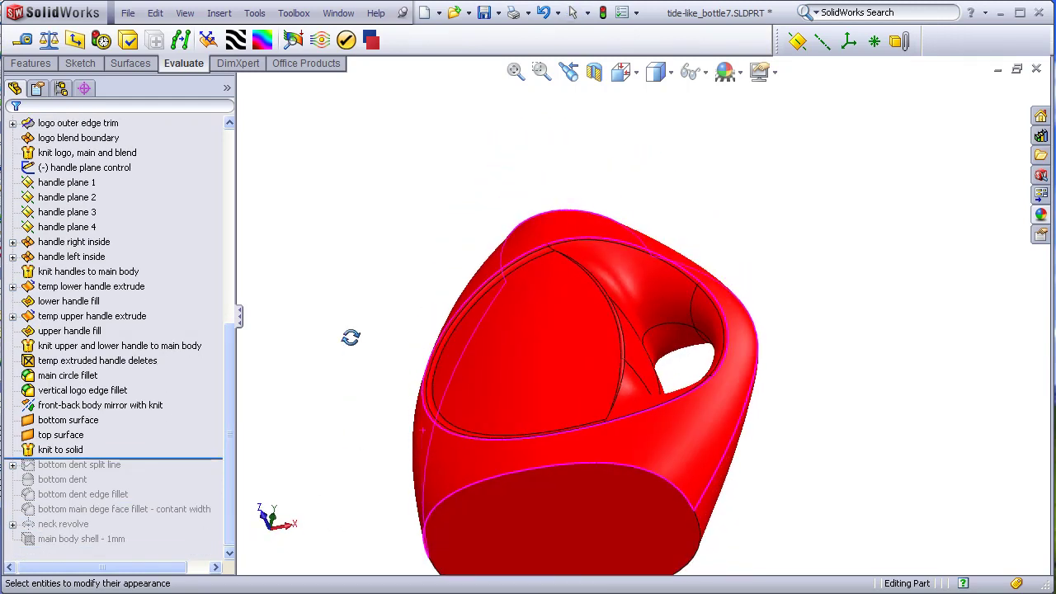
Replay the bottom dent split line, the bottom dent, and both bottom fillets to recess the base.
key(Up)
key(Up)
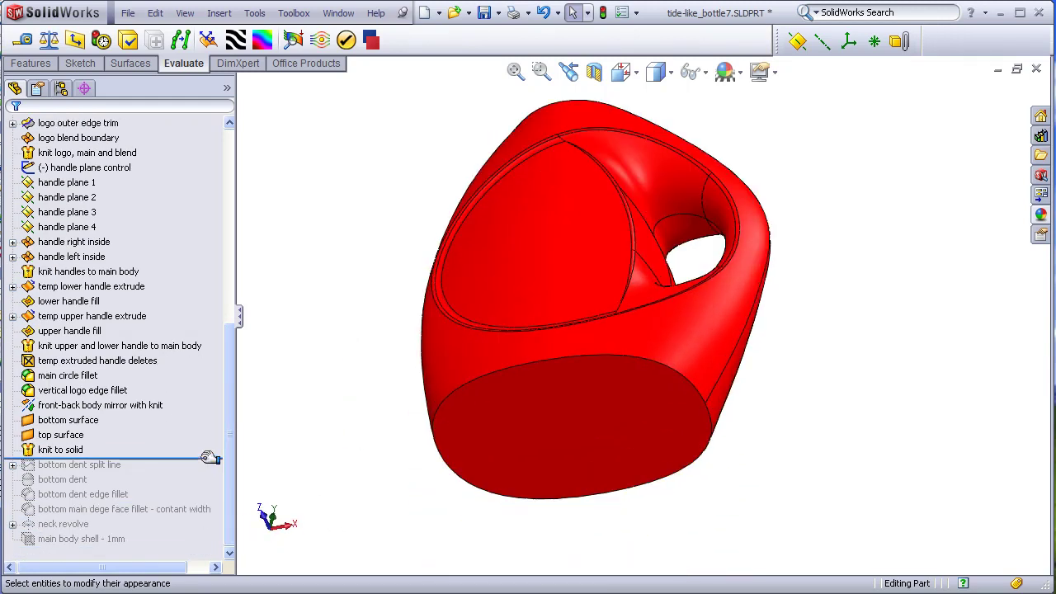
drag(207, 458, 212, 473)
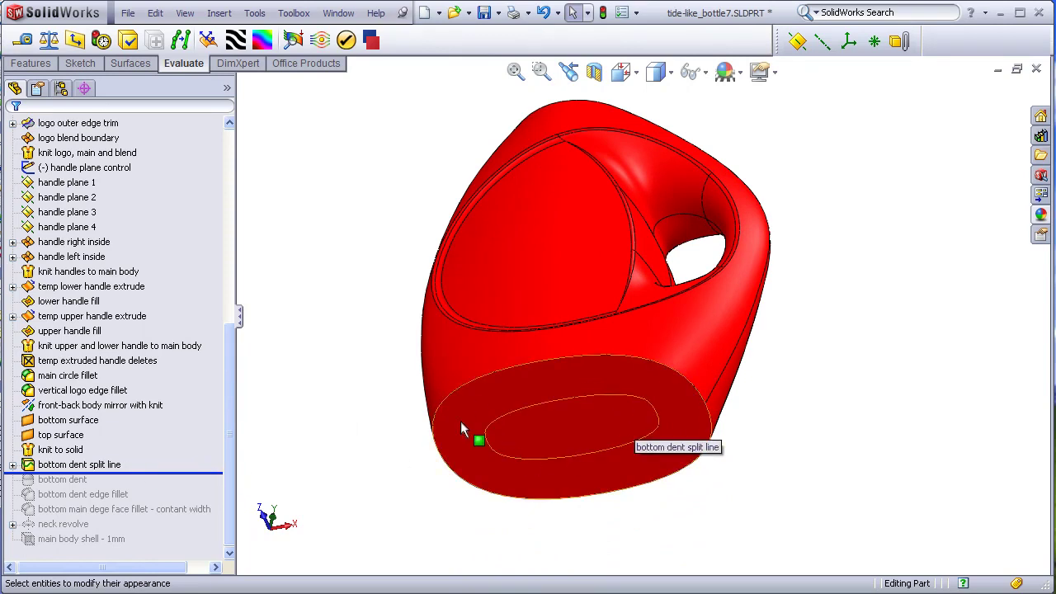
drag(200, 474, 198, 486)
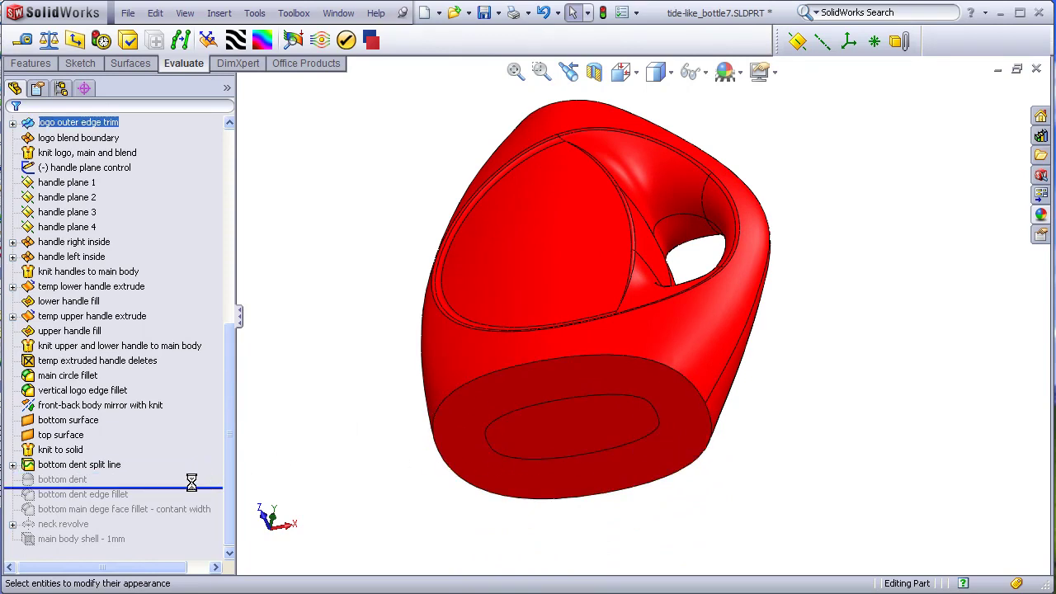
middle_drag(376, 503, 350, 483)
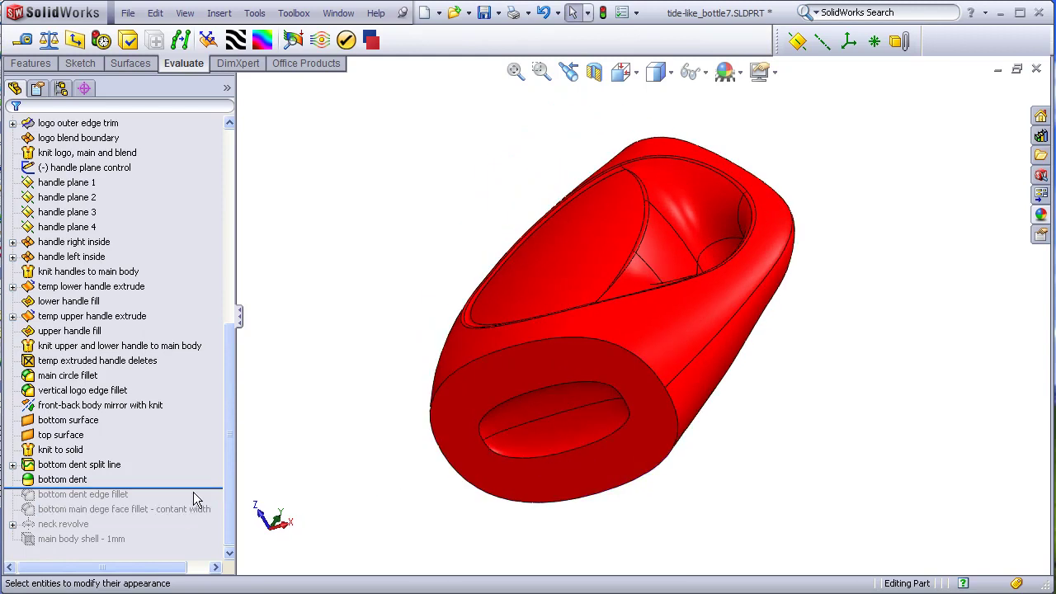
drag(200, 487, 220, 510)
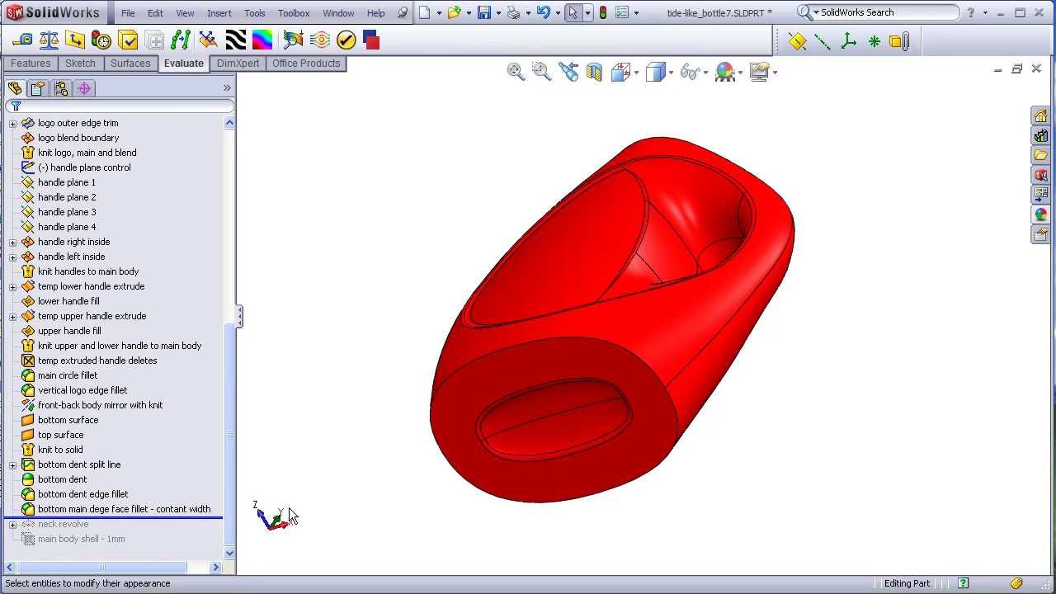
middle_drag(372, 299, 619, 222)
Roll the history forward through 'neck revolve' toward 'main body shell - 1mm' to add the cylindrical neck.
key(f)
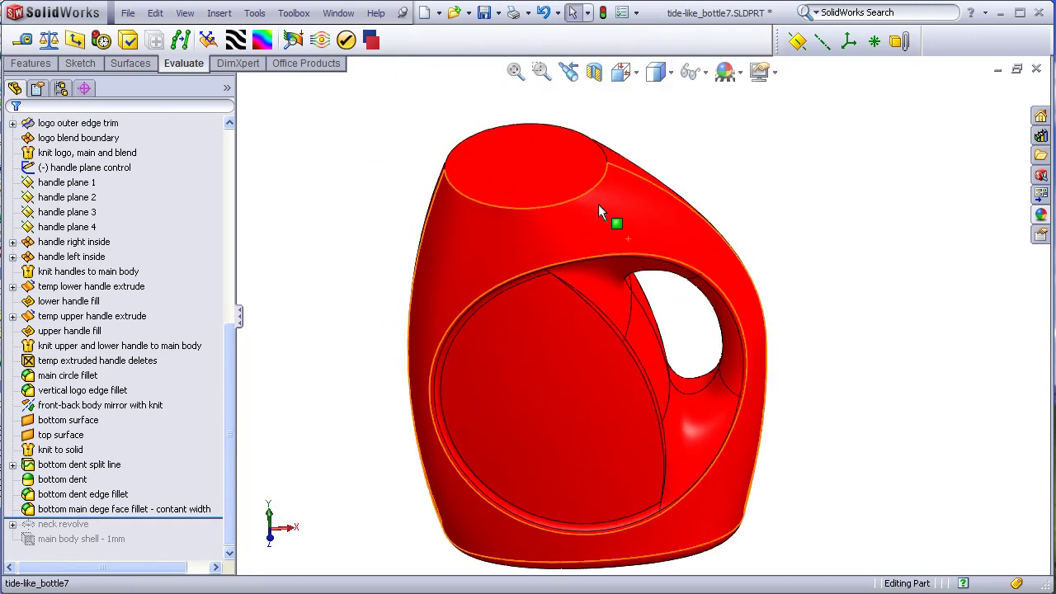
drag(214, 516, 216, 532)
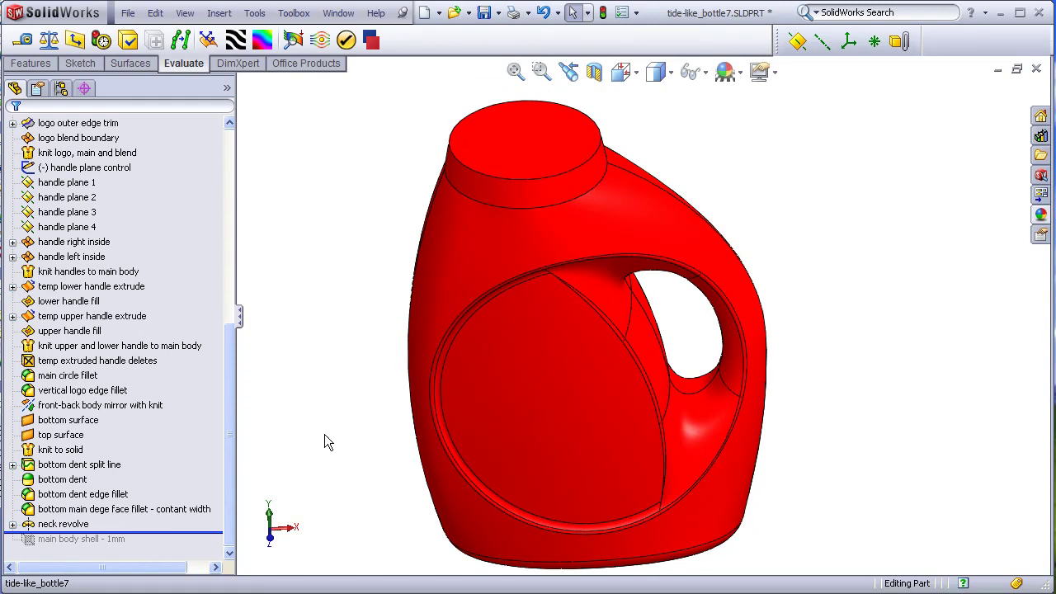
drag(205, 533, 202, 545)
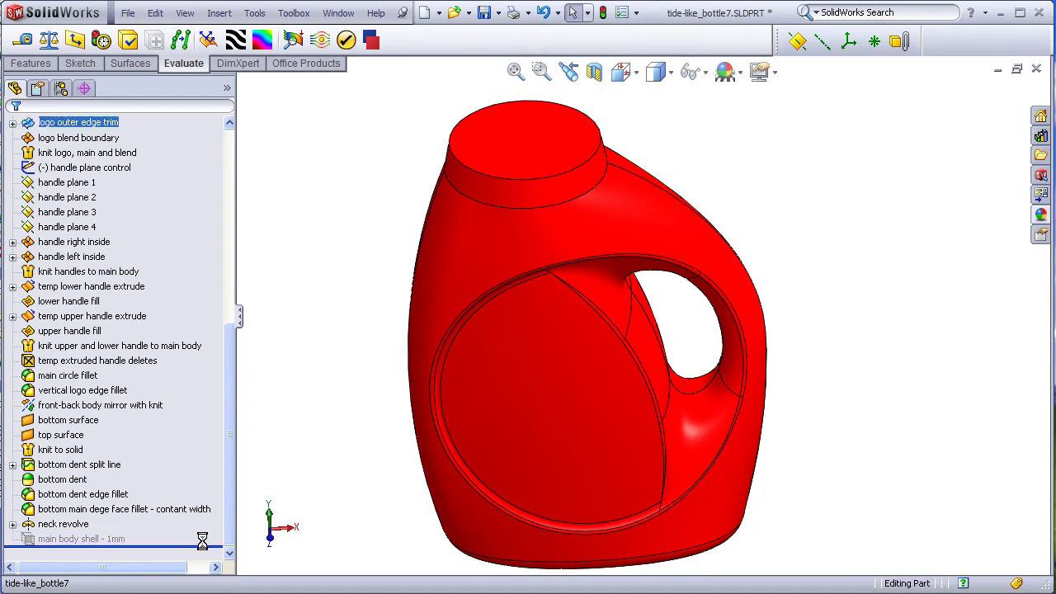